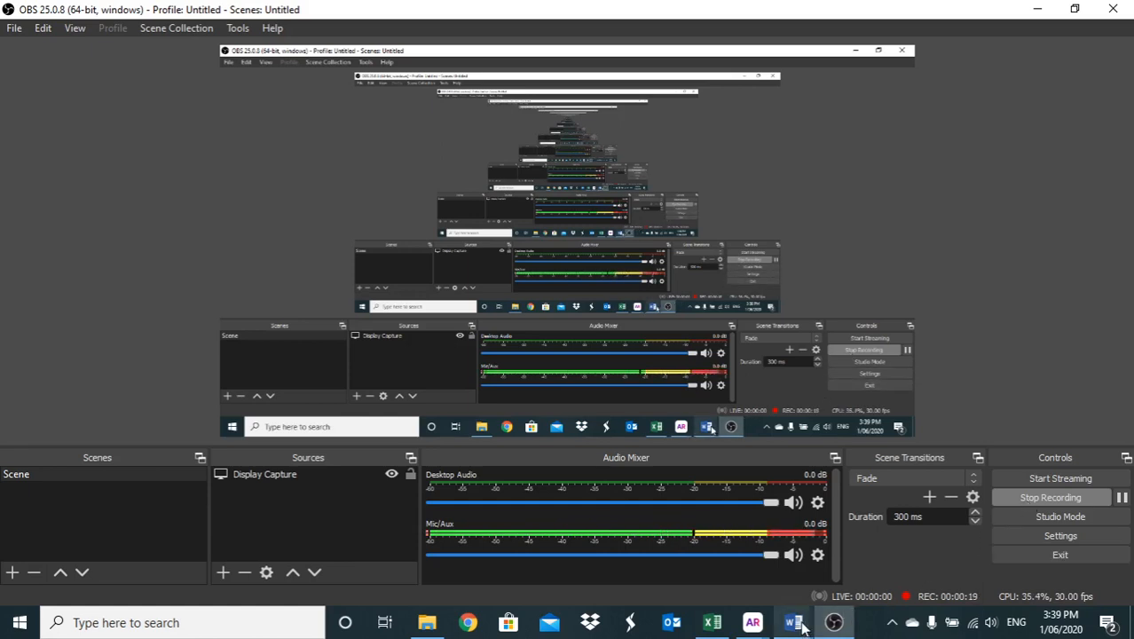
- Switch to the Excel workbook and create a column chart sheet from company names B1:B9 and market values H1:H9
{"action": "mouse_move", "coordinate": [792, 621]}
{"action": "left_click", "coordinate": [714, 496]}
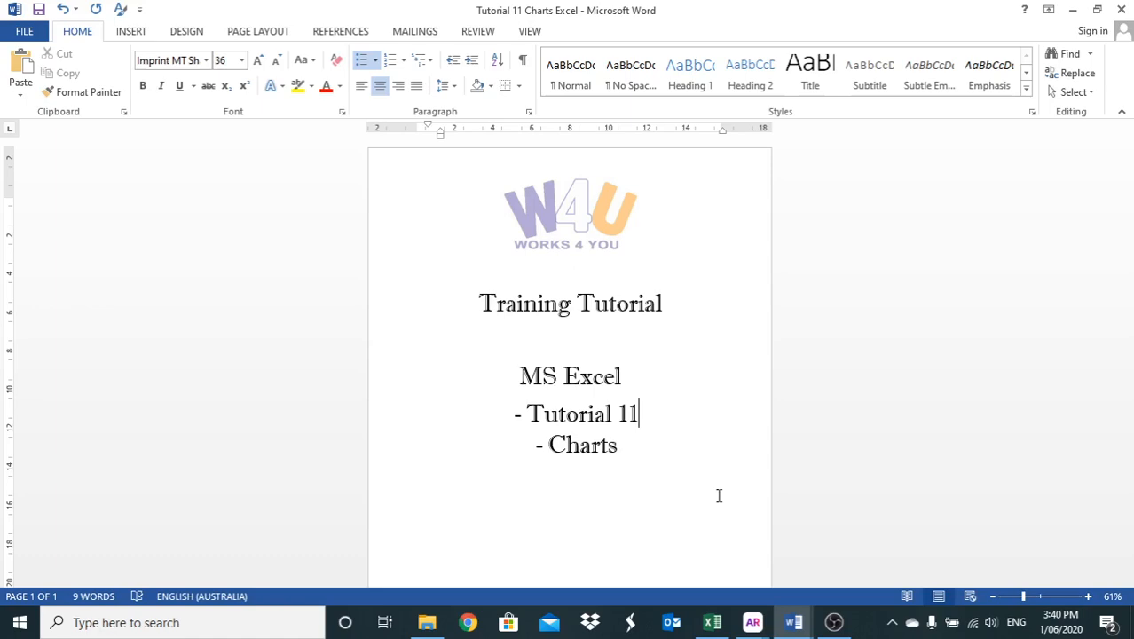
{"action": "left_click", "coordinate": [711, 622]}
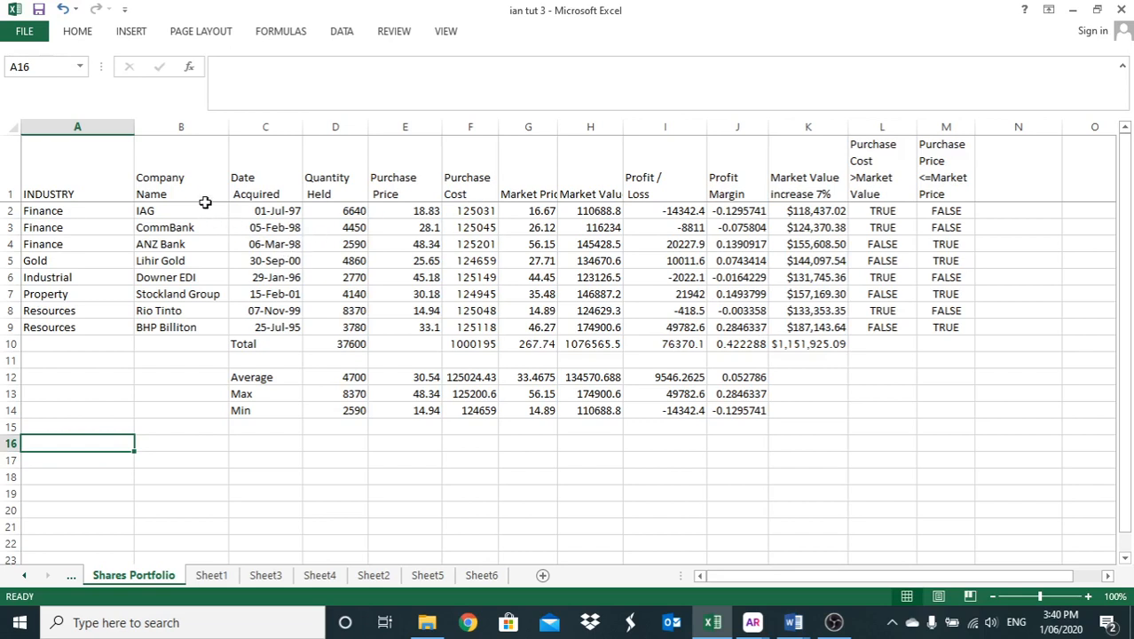
{"action": "left_click_drag", "start_coordinate": [187, 181], "coordinate": [175, 328]}
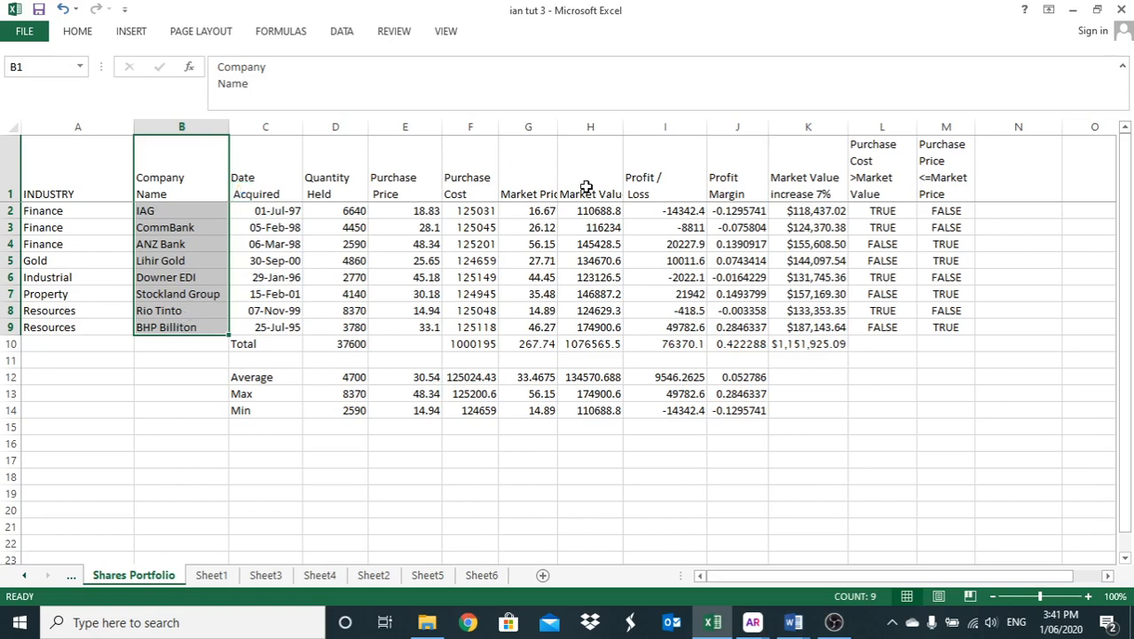
{"action": "left_click_drag", "start_coordinate": [586, 187], "coordinate": [592, 326]}
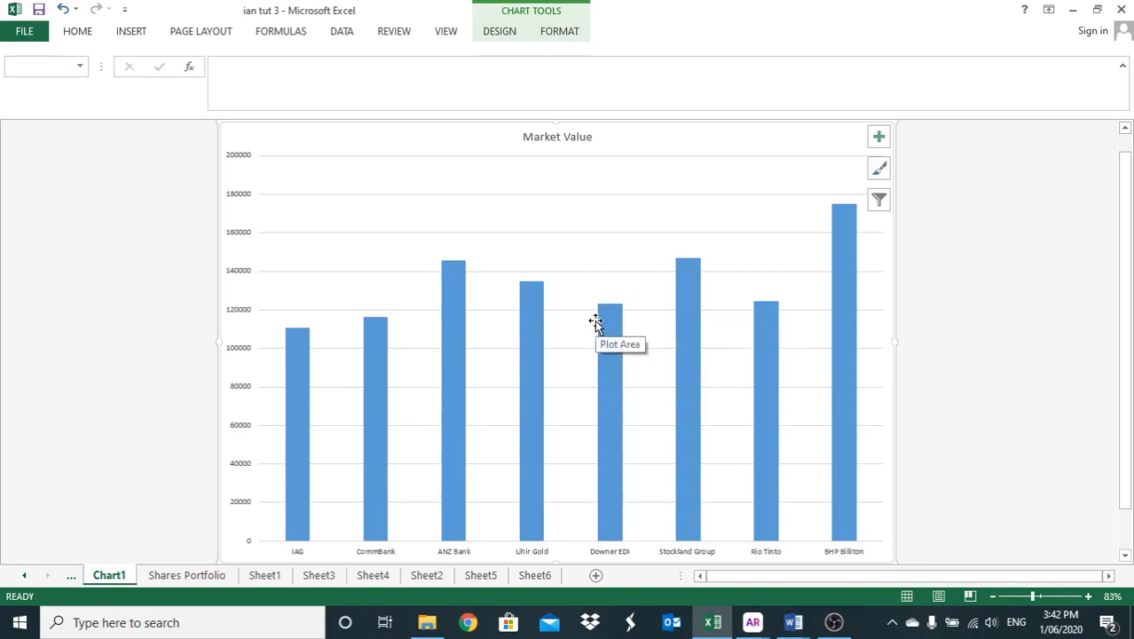
- Insert the recommended Clustered Column chart of company market values on the Shares Portfolio sheet
{"action": "left_click", "coordinate": [222, 576]}
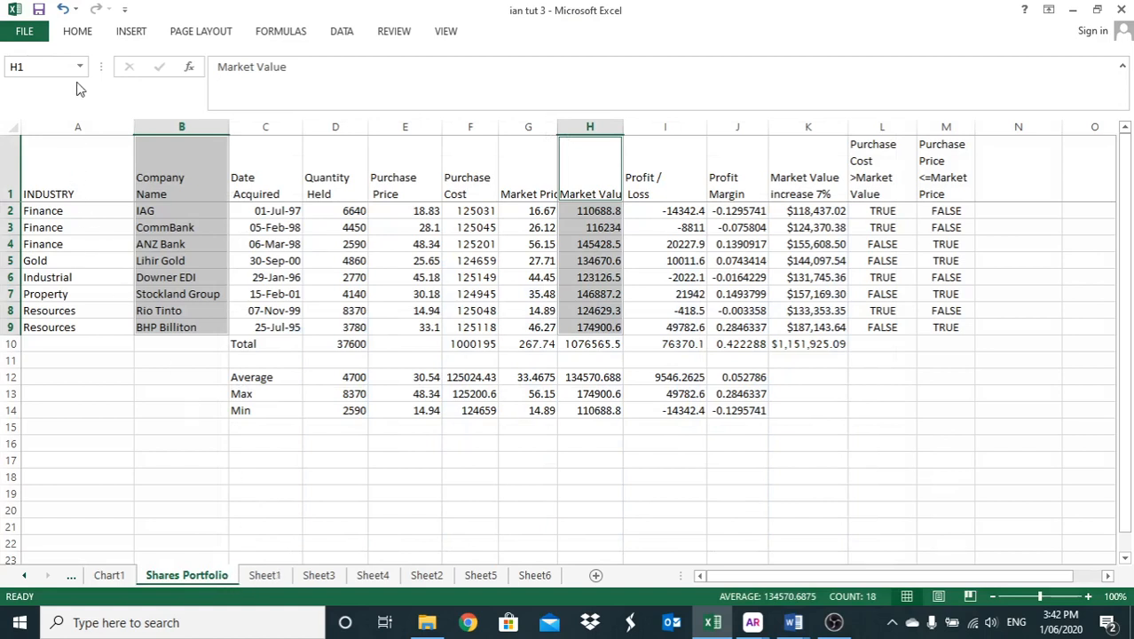
{"action": "left_click", "coordinate": [79, 36]}
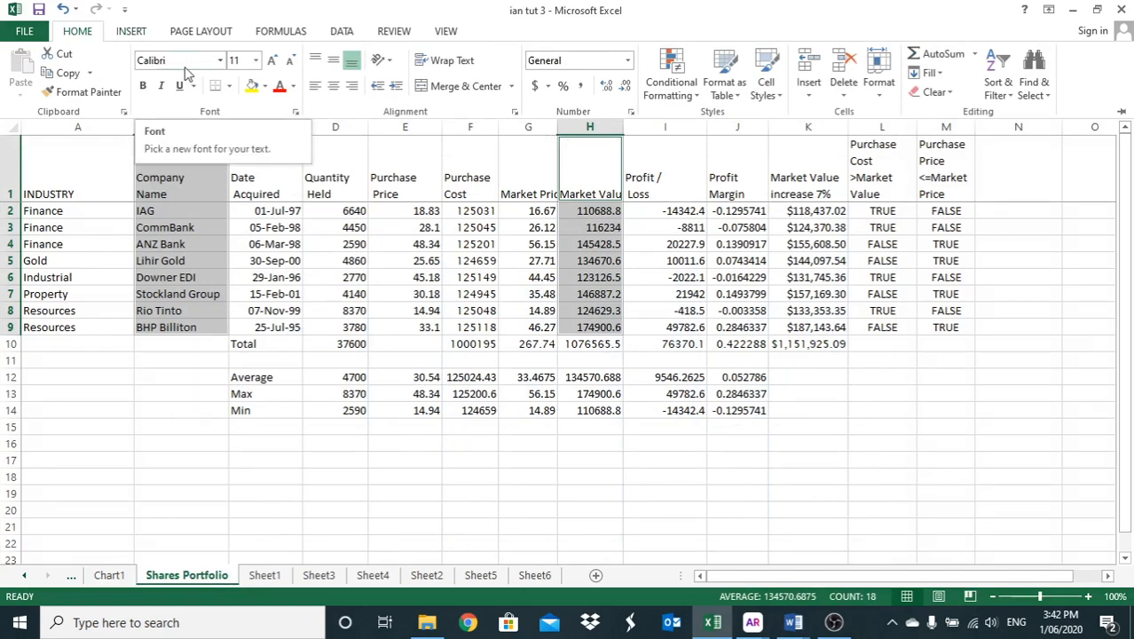
{"action": "left_click", "coordinate": [131, 34]}
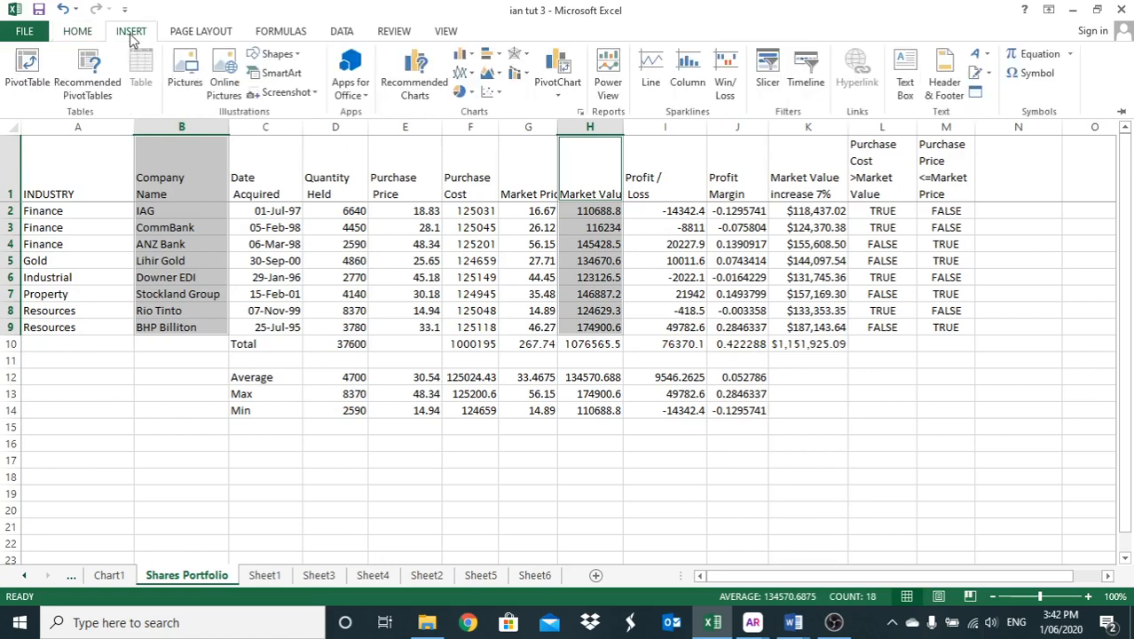
{"action": "left_click", "coordinate": [398, 95]}
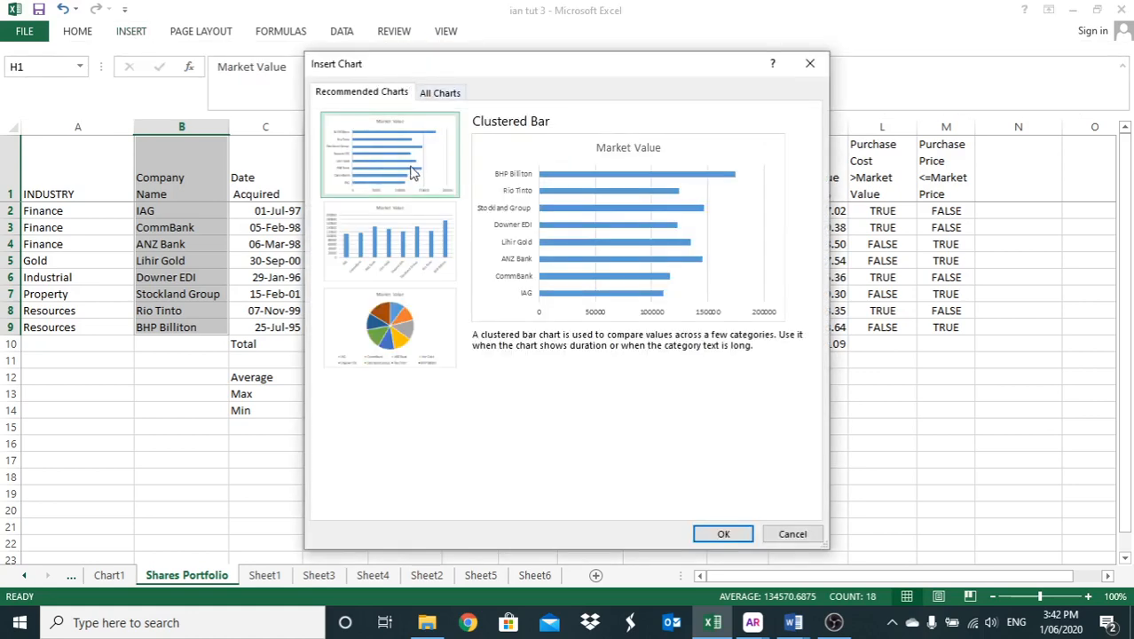
{"action": "left_click", "coordinate": [389, 247]}
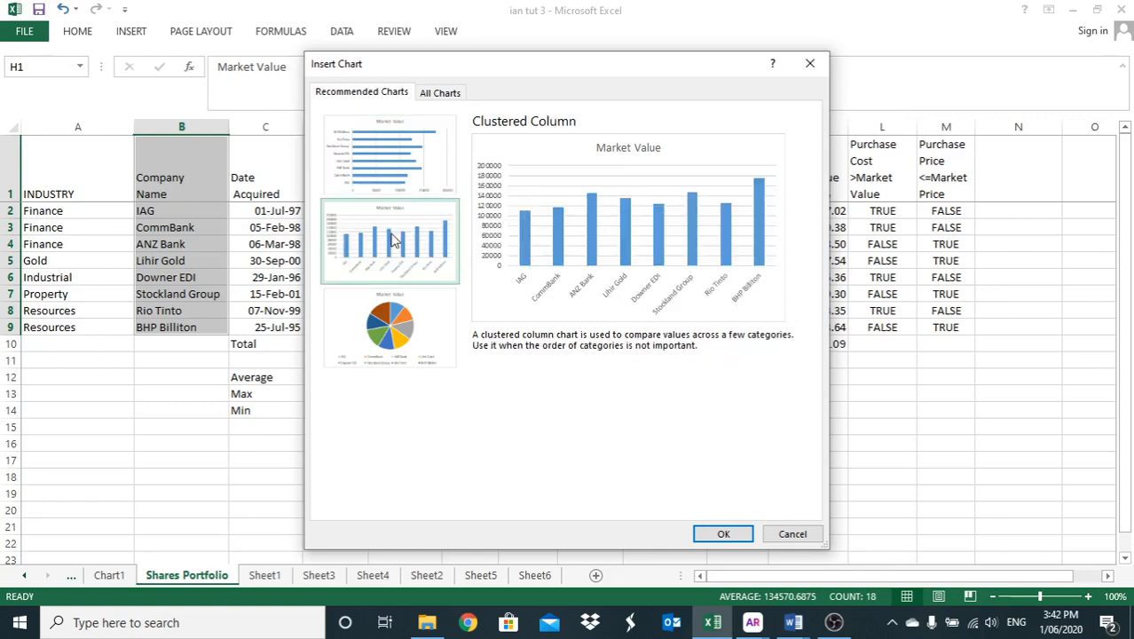
{"action": "left_click", "coordinate": [720, 533]}
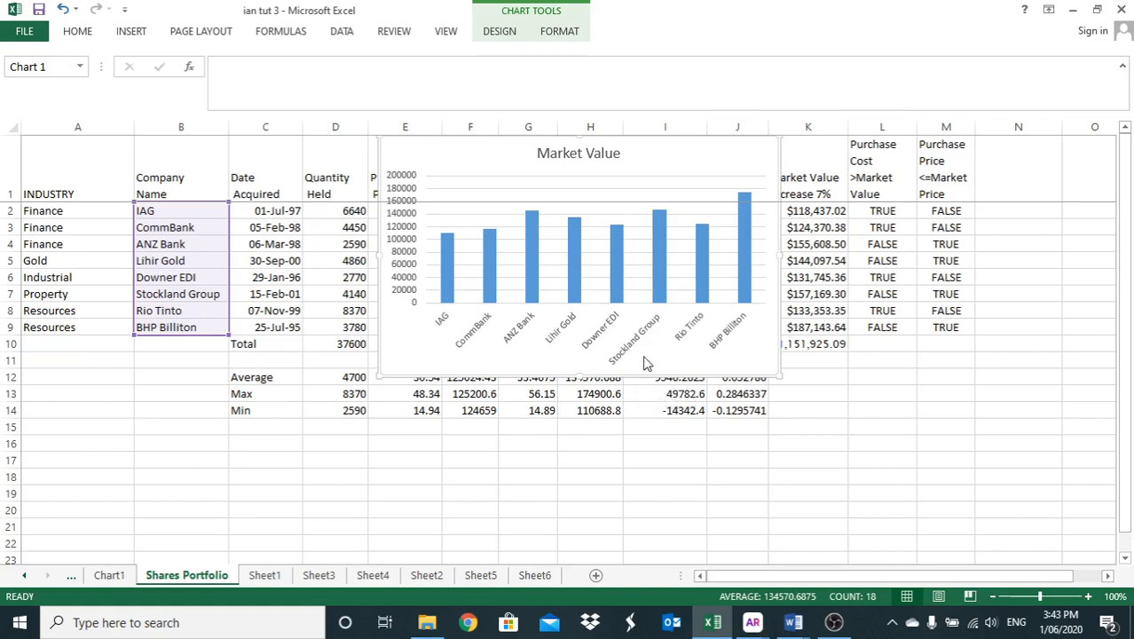
- Move the embedded Market Value chart below the shares data, starting at about row 16
{"action": "left_click_drag", "start_coordinate": [644, 364], "coordinate": [668, 483]}
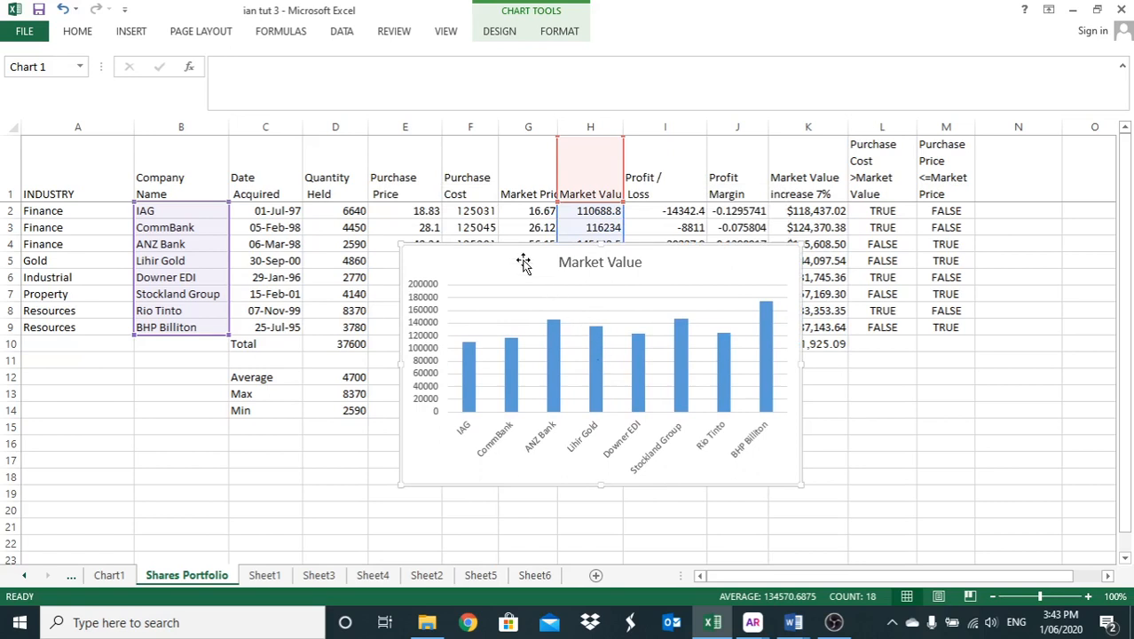
{"action": "left_click_drag", "start_coordinate": [508, 247], "coordinate": [503, 259]}
{"action": "left_click_drag", "start_coordinate": [451, 416], "coordinate": [434, 441]}
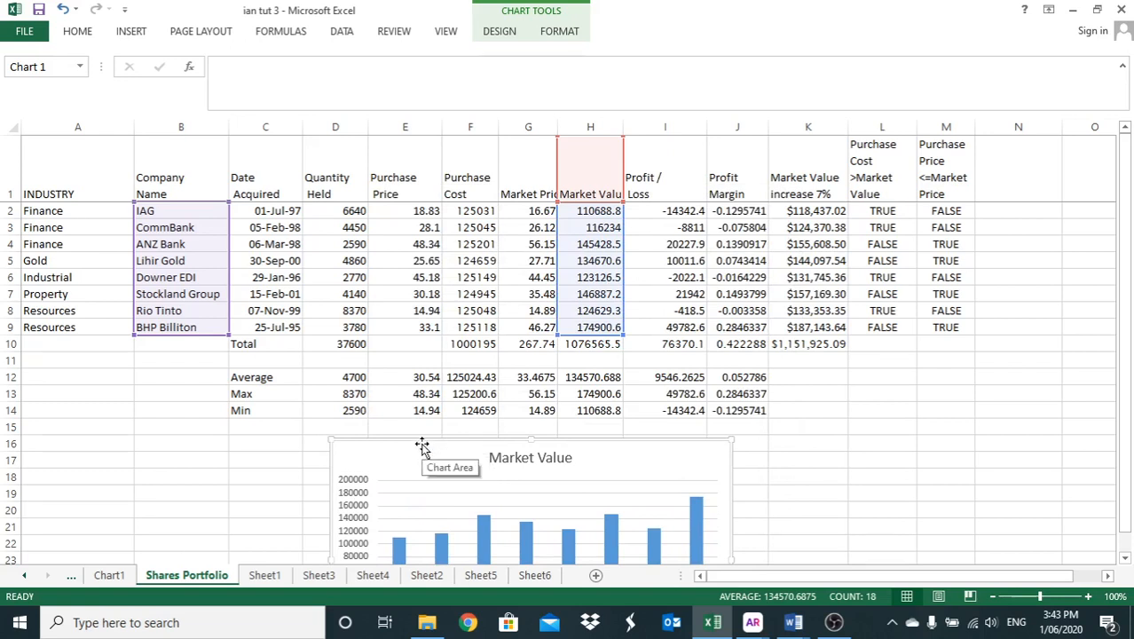
- Copy the embedded Market Value chart and paste it at cell C2 of a new worksheet
{"action": "right_click", "coordinate": [423, 448]}
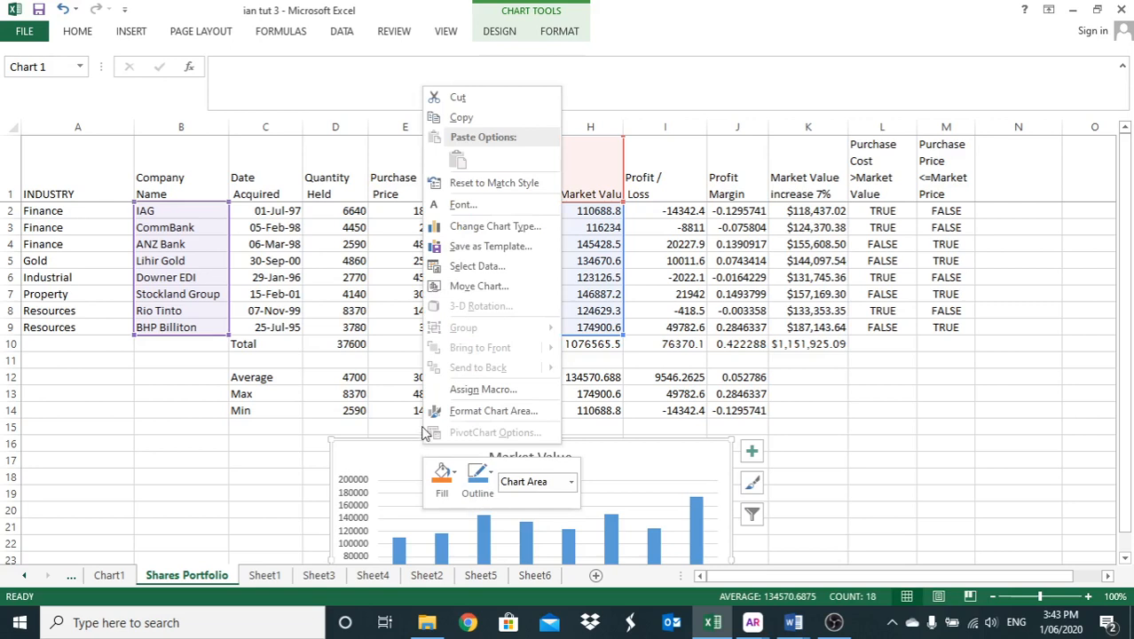
{"action": "left_click", "coordinate": [436, 117]}
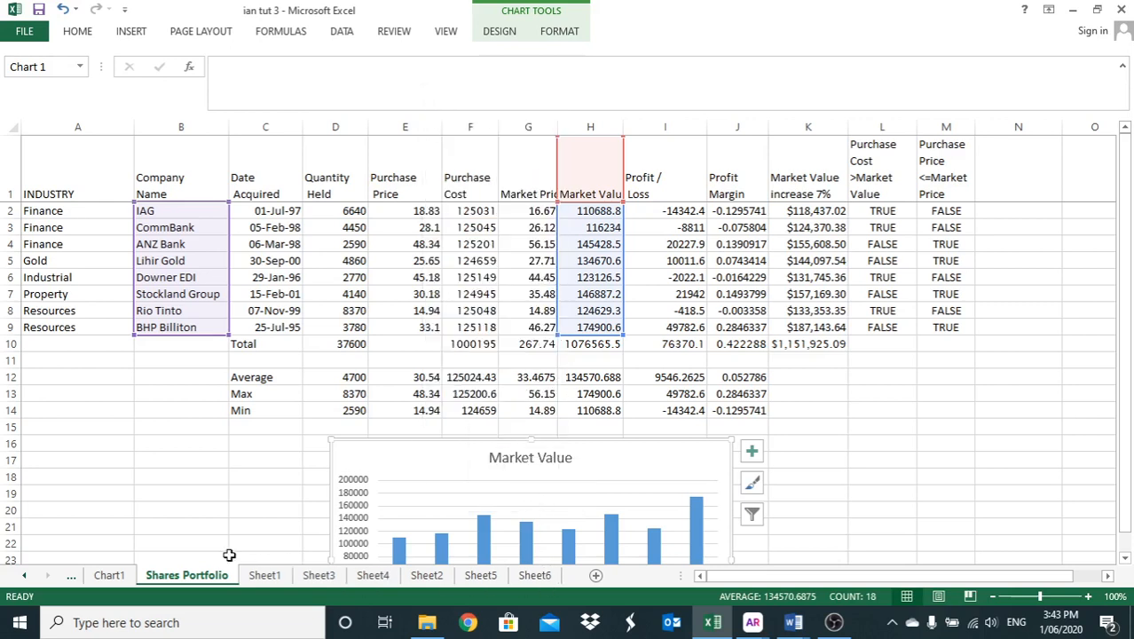
{"action": "left_click", "coordinate": [595, 575]}
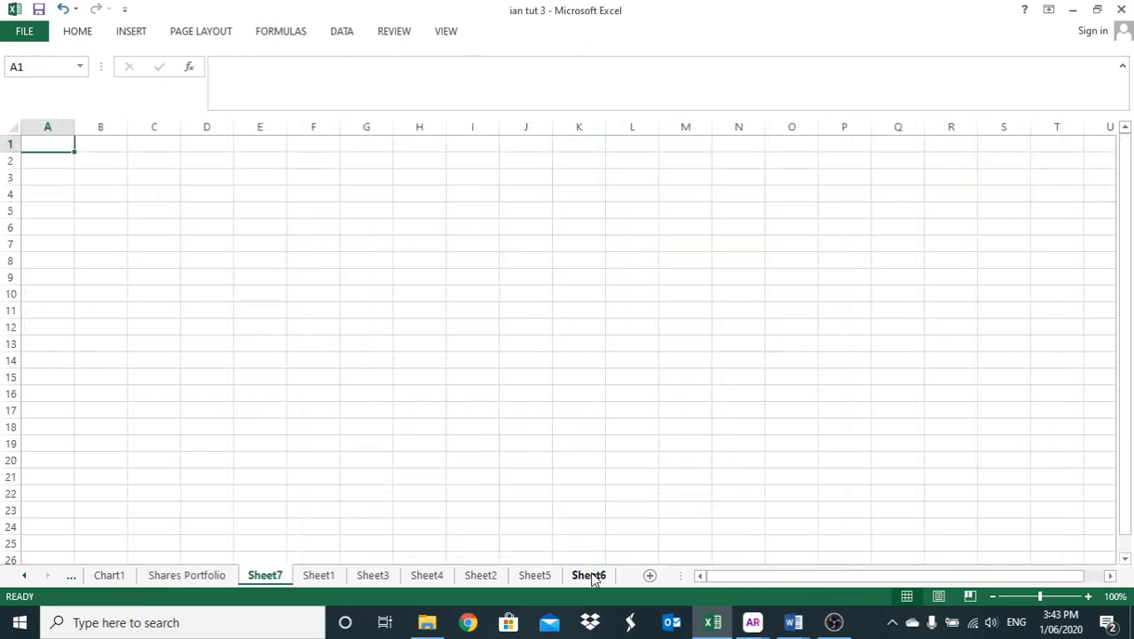
{"action": "left_click", "coordinate": [130, 160]}
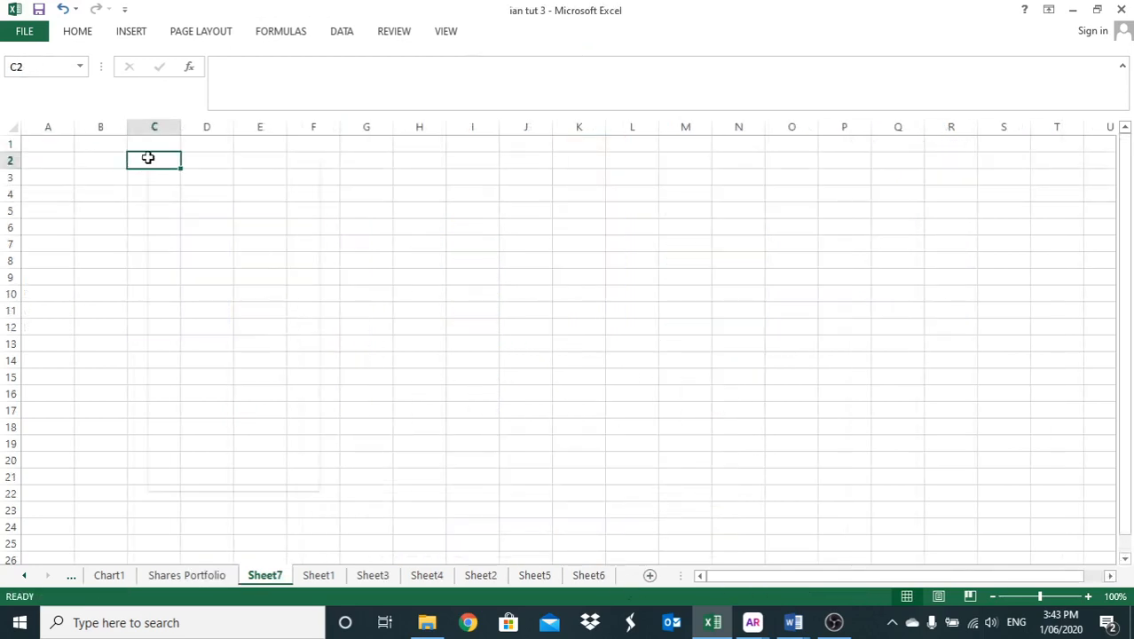
{"action": "right_click", "coordinate": [146, 161]}
{"action": "left_click", "coordinate": [180, 223]}
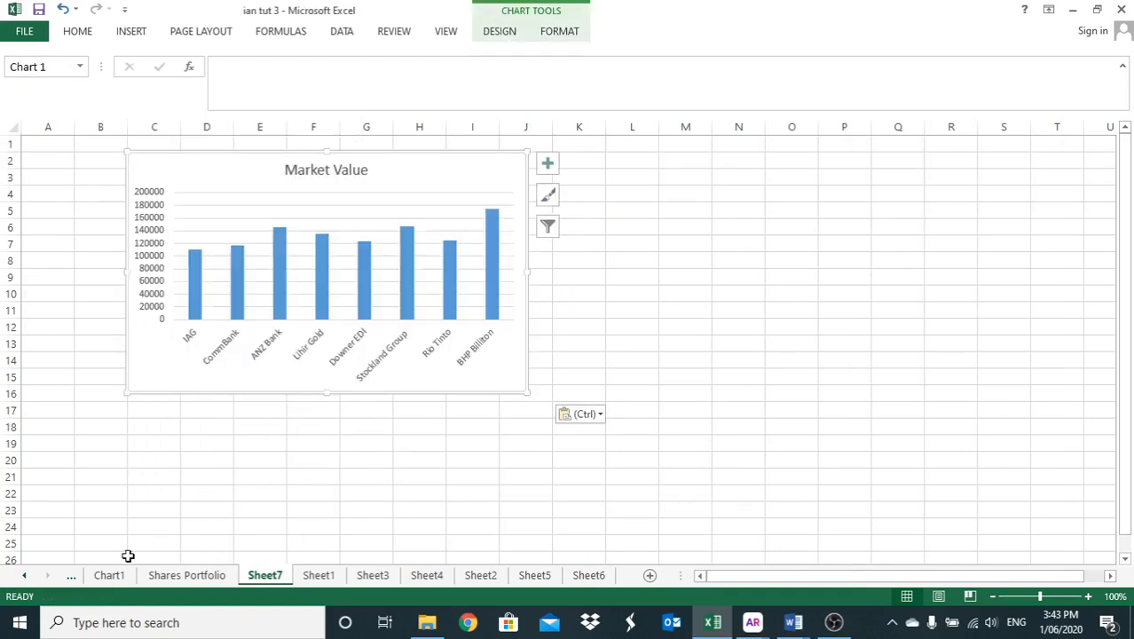
- Rename the Chart1 chart sheet as Market Value Chart
{"action": "left_click", "coordinate": [107, 576]}
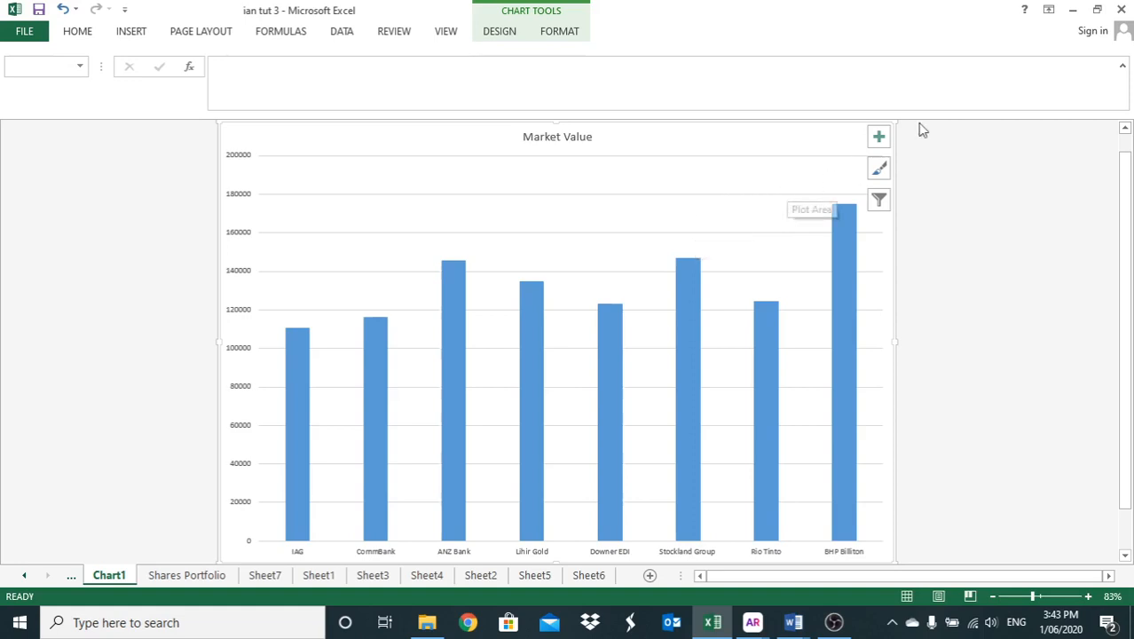
{"action": "left_click", "coordinate": [1123, 129]}
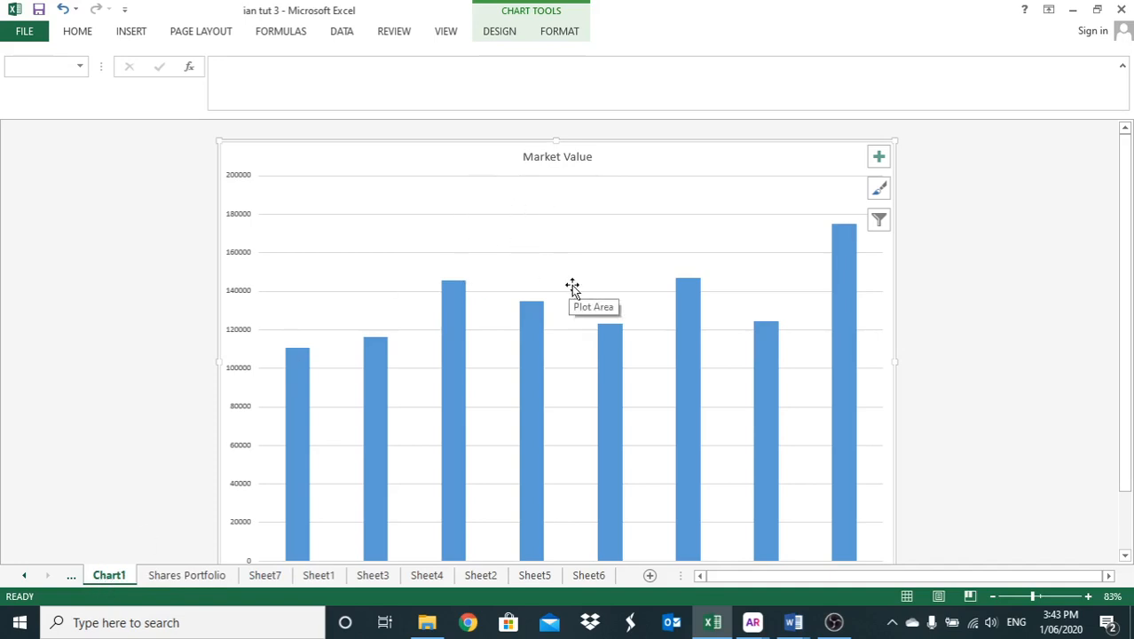
{"action": "mouse_move", "coordinate": [720, 379]}
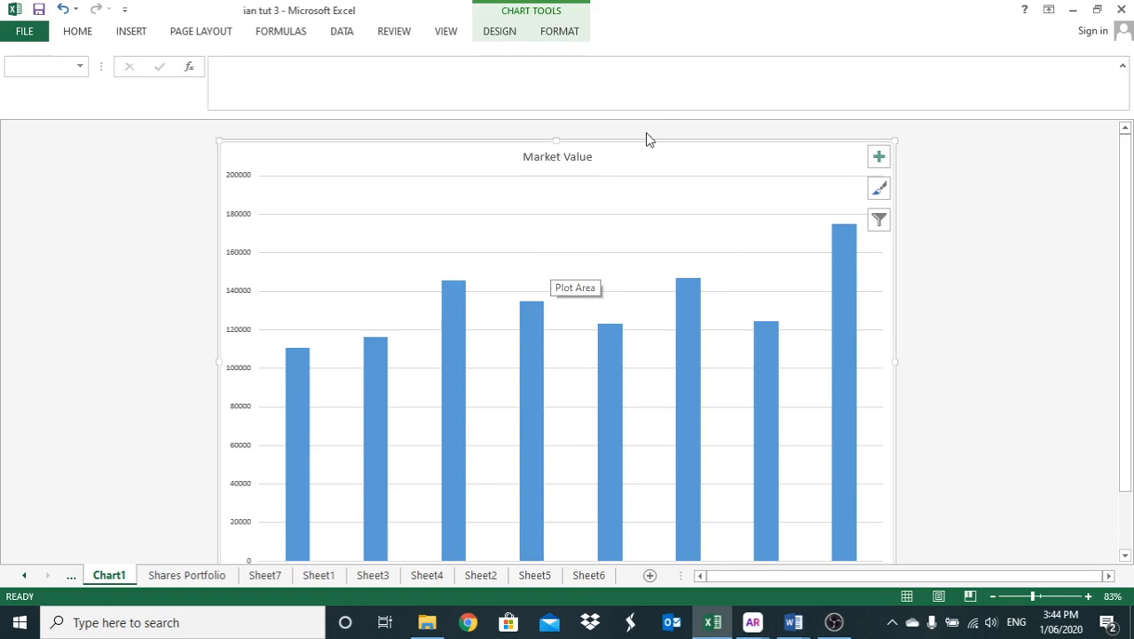
{"action": "right_click", "coordinate": [116, 579]}
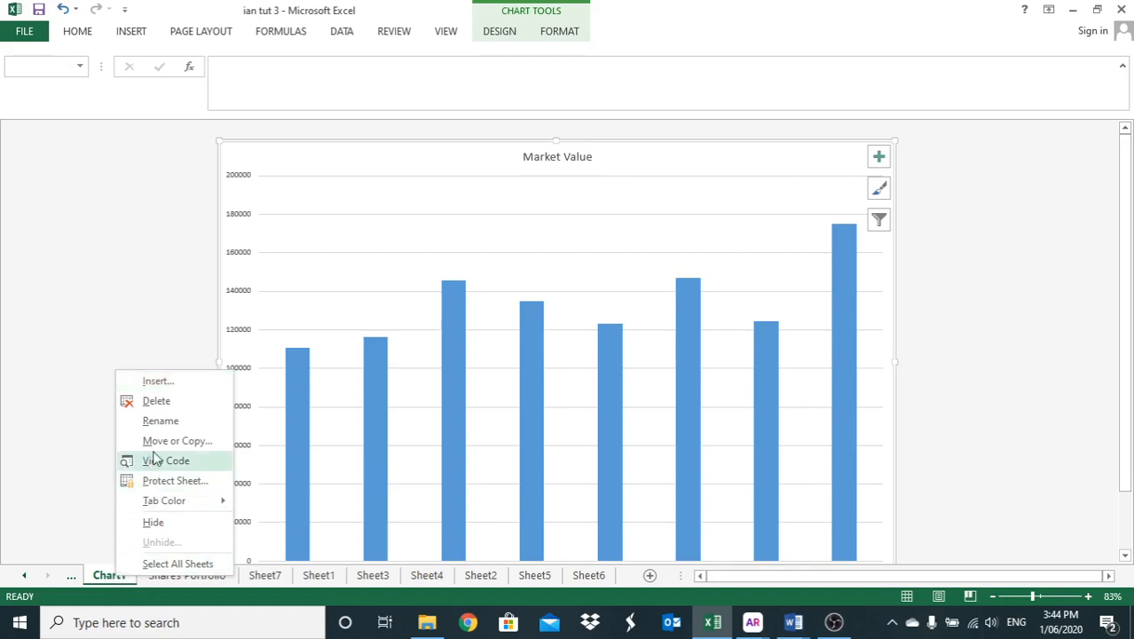
{"action": "left_click", "coordinate": [162, 421]}
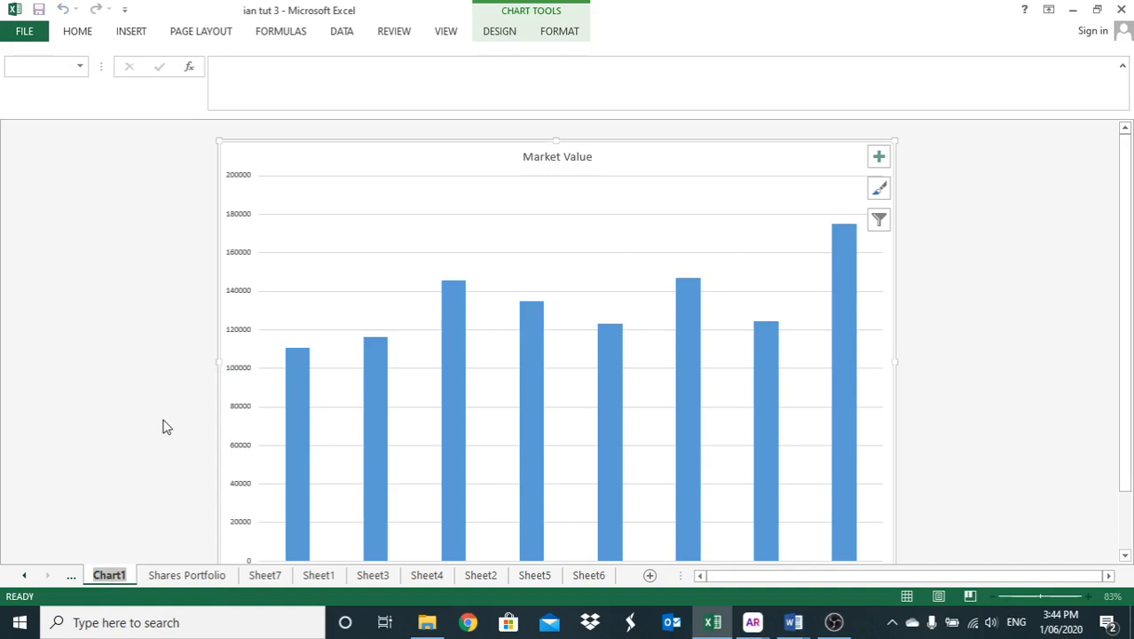
{"action": "type", "text": "M"}
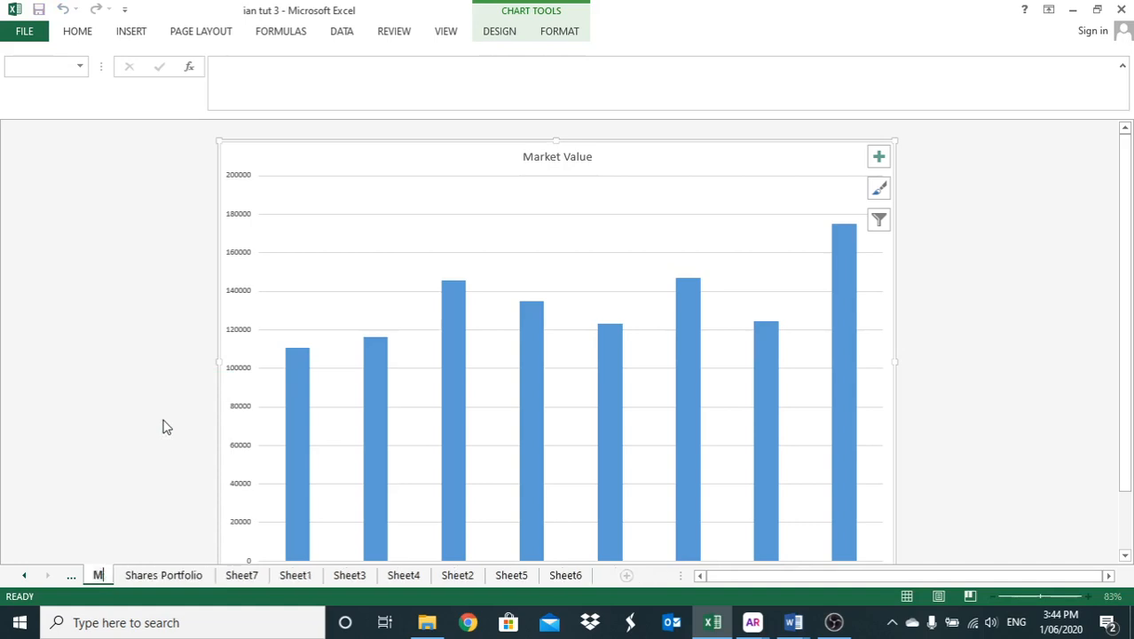
{"action": "type", "text": "arket"}
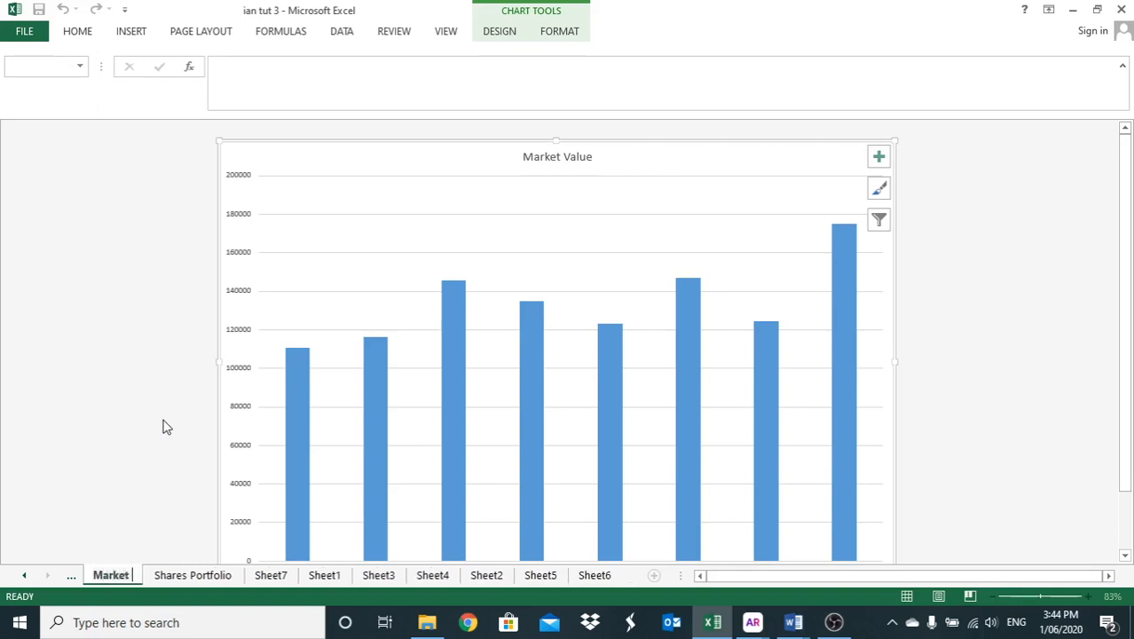
{"action": "type", "text": " Value"}
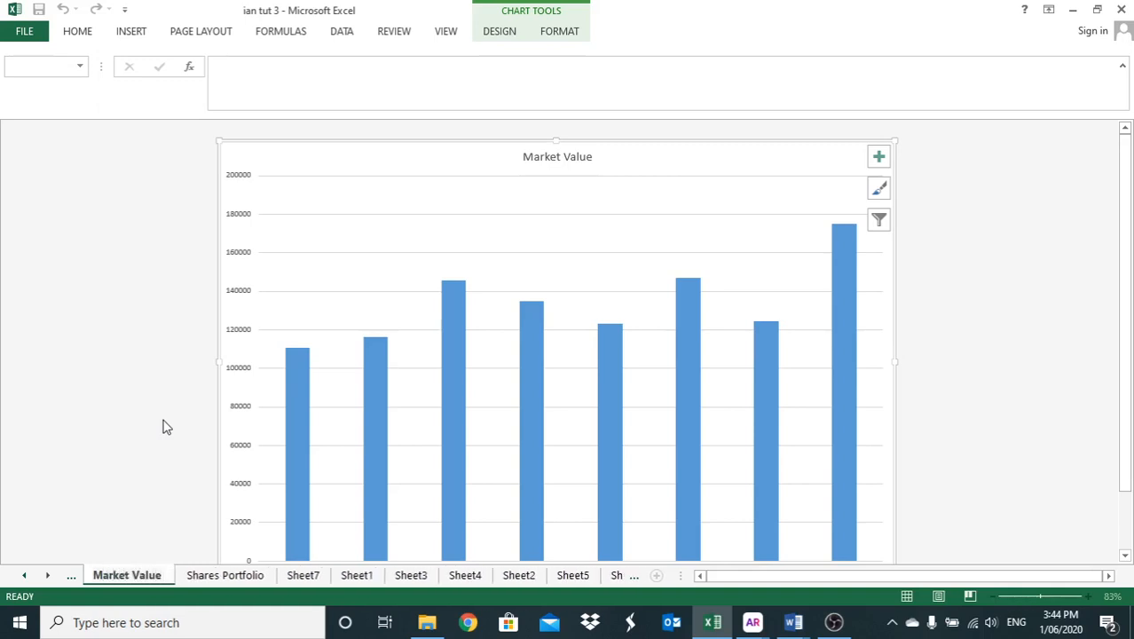
{"action": "type", "text": " Chart"}
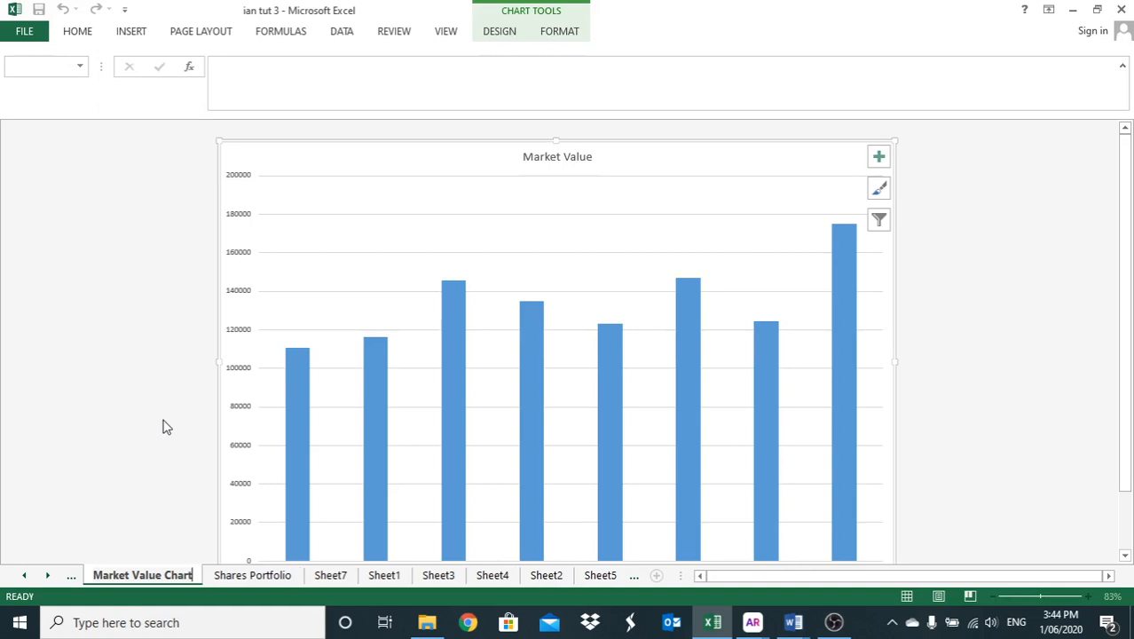
{"action": "key", "text": "Return"}
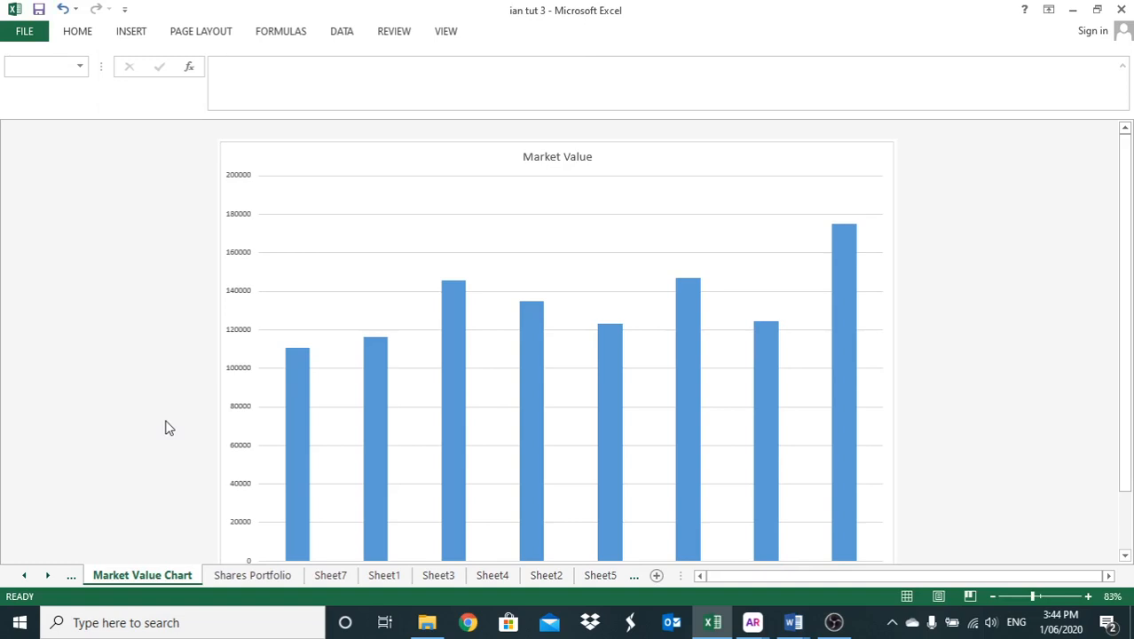
- Change the chart title on the Market Value Chart sheet to "Company Market Value"
{"action": "left_click", "coordinate": [558, 160]}
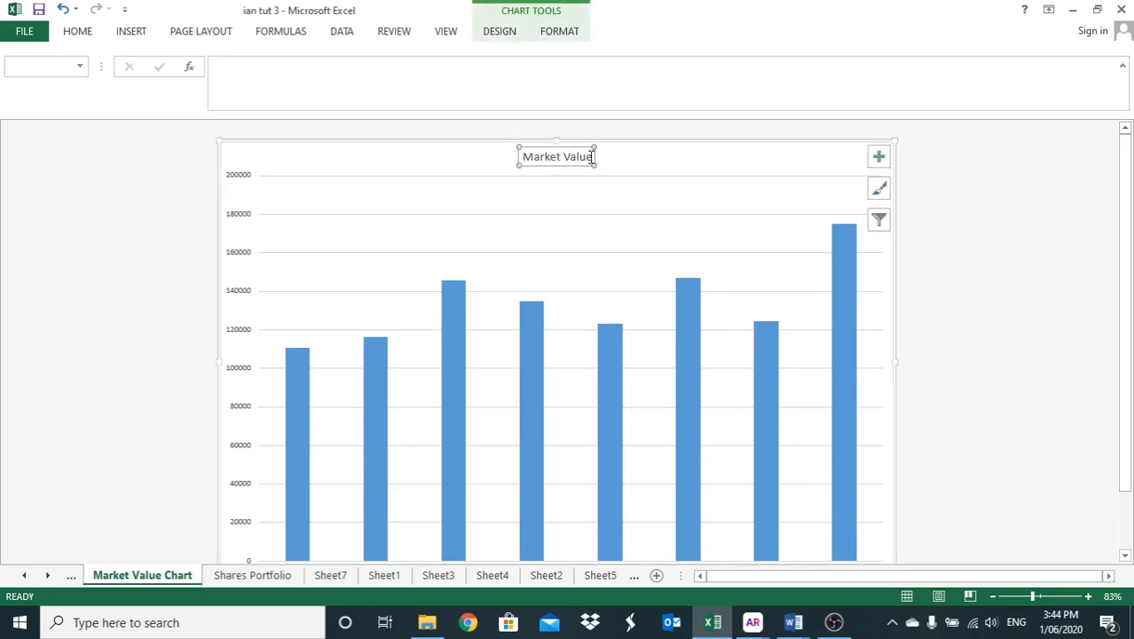
{"action": "left_click", "coordinate": [592, 158]}
{"action": "key", "text": "BackSpace"}
{"action": "key", "text": "BackSpace"}
{"action": "key", "text": "BackSpace"}
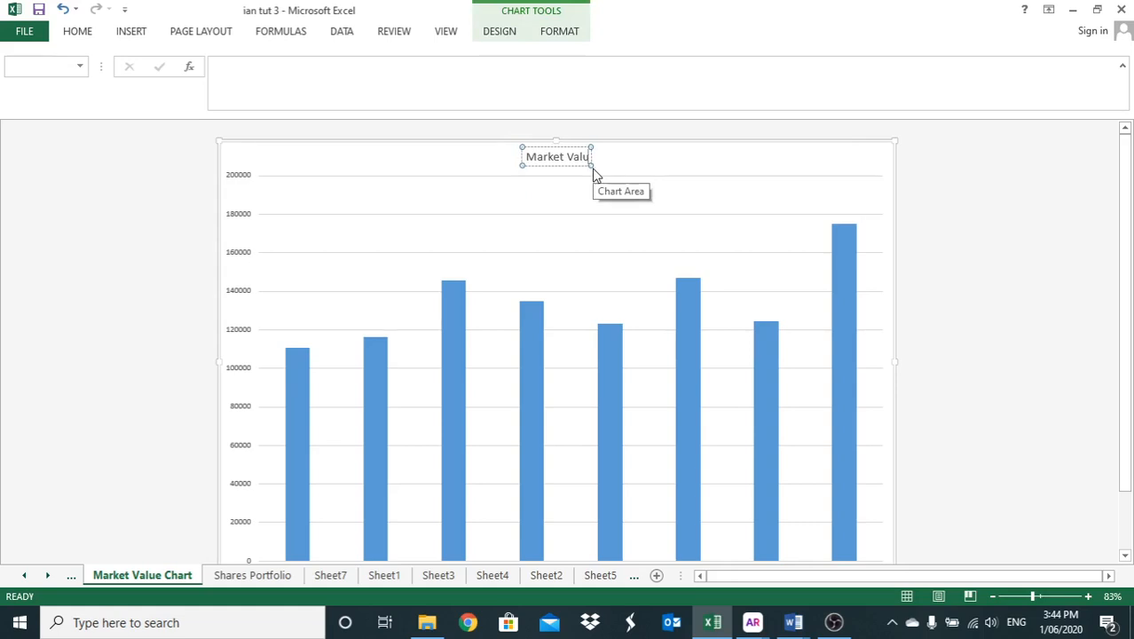
{"action": "key", "text": "BackSpace"}
{"action": "key", "text": "BackSpace"}
{"action": "key", "text": "BackSpace"}
{"action": "key", "text": "BackSpace"}
{"action": "key", "text": "BackSpace"}
{"action": "key", "text": "BackSpace"}
{"action": "key", "text": "BackSpace"}
{"action": "key", "text": "BackSpace"}
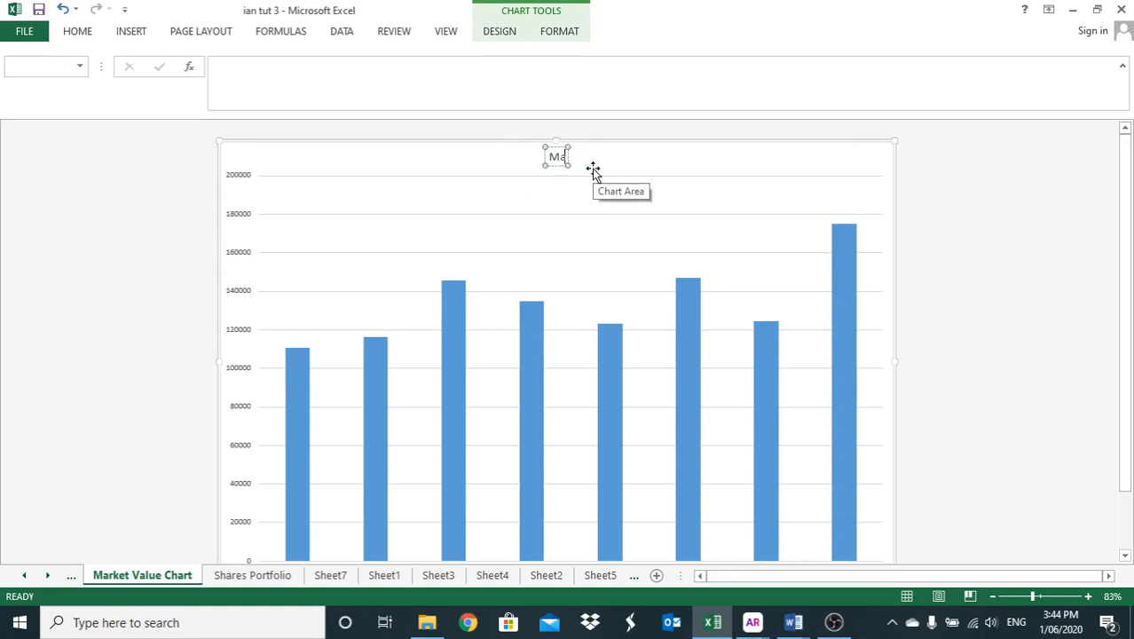
{"action": "key", "text": "BackSpace"}
{"action": "type", "text": "Compa"}
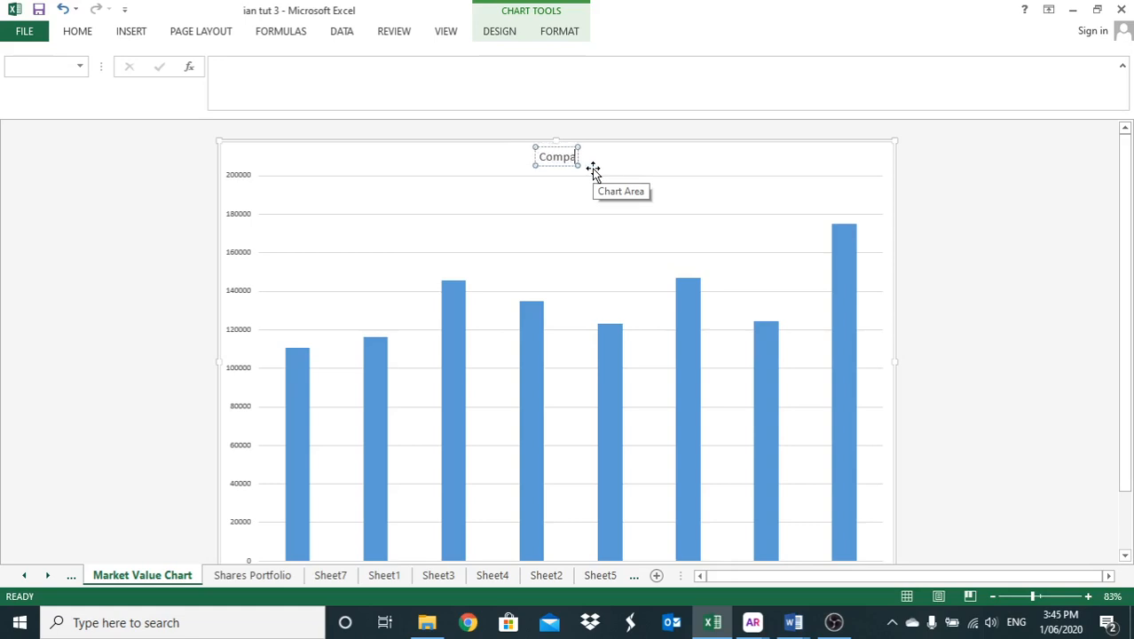
{"action": "type", "text": "ny"}
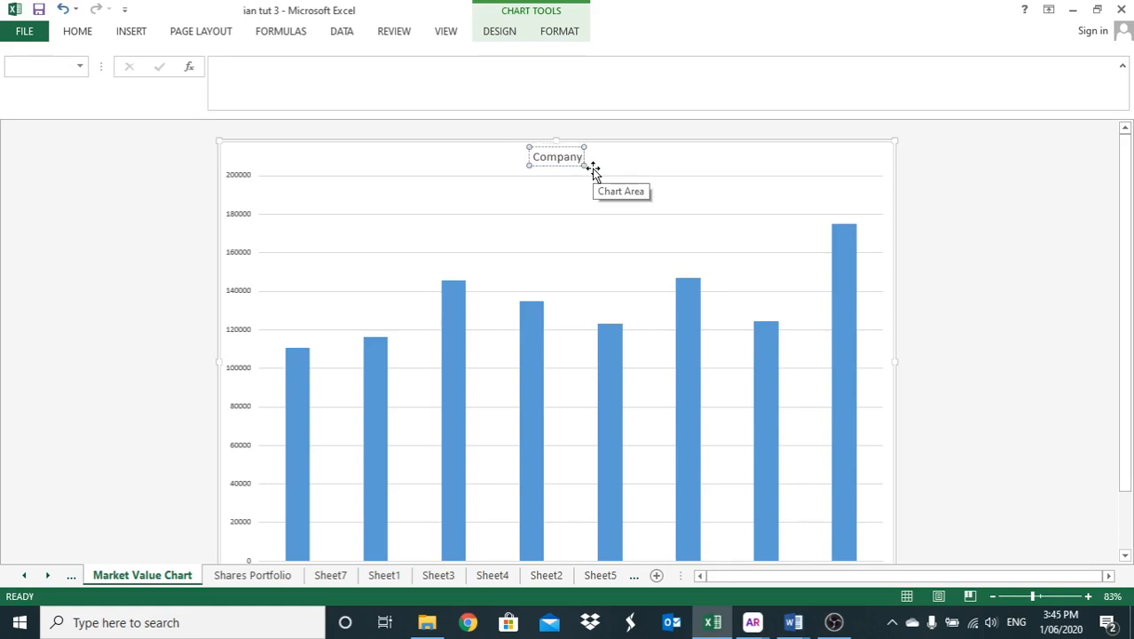
{"action": "type", "text": " Mark"}
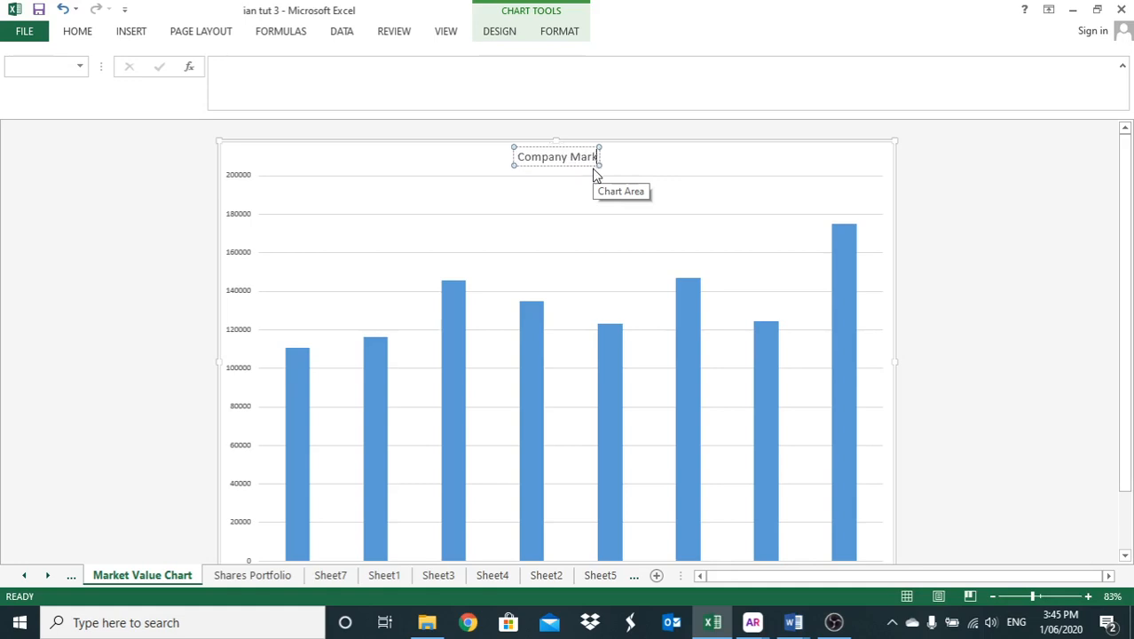
{"action": "type", "text": "et Value"}
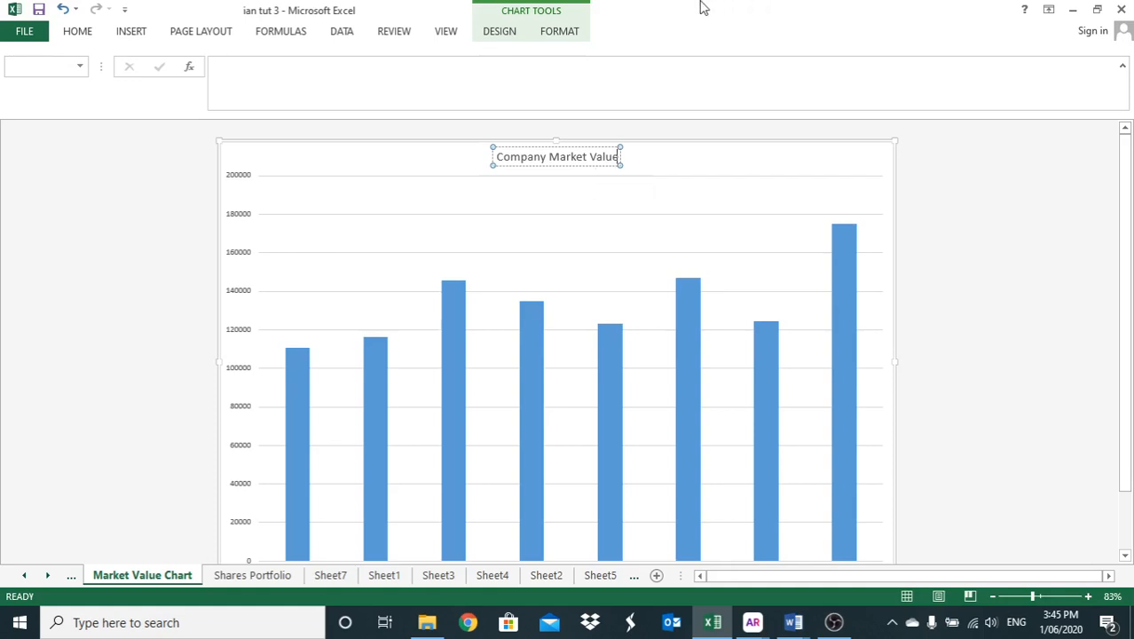
- Set the font of the whole "Company Market Value" chart title to Lucida Sans
{"action": "left_click", "coordinate": [76, 34]}
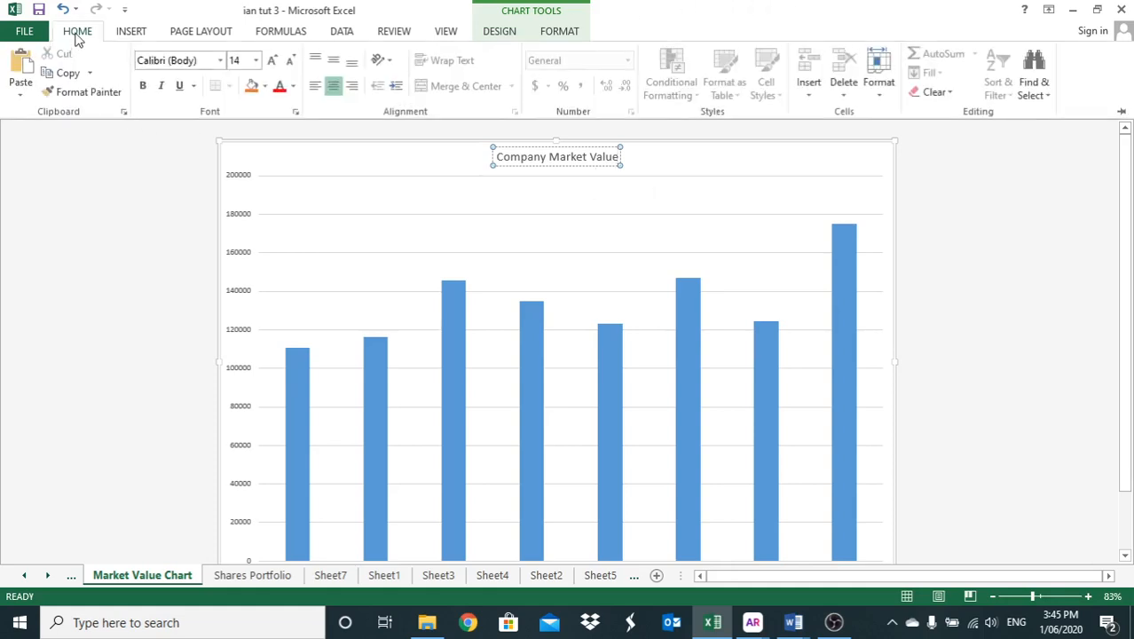
{"action": "left_click", "coordinate": [618, 159]}
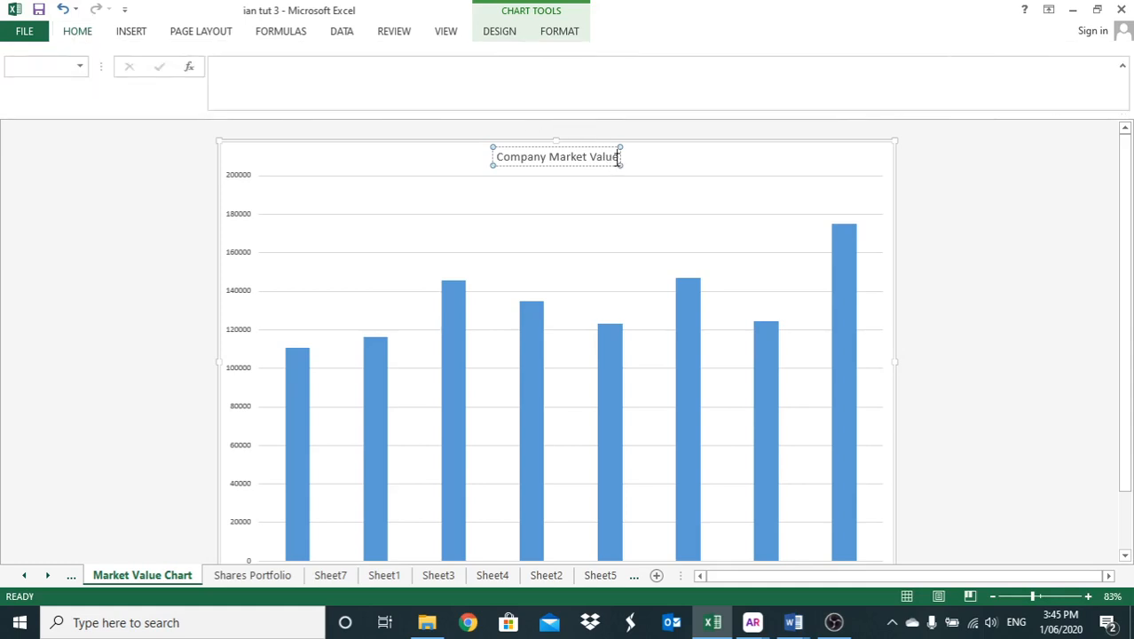
{"action": "left_click_drag", "start_coordinate": [618, 160], "coordinate": [493, 159]}
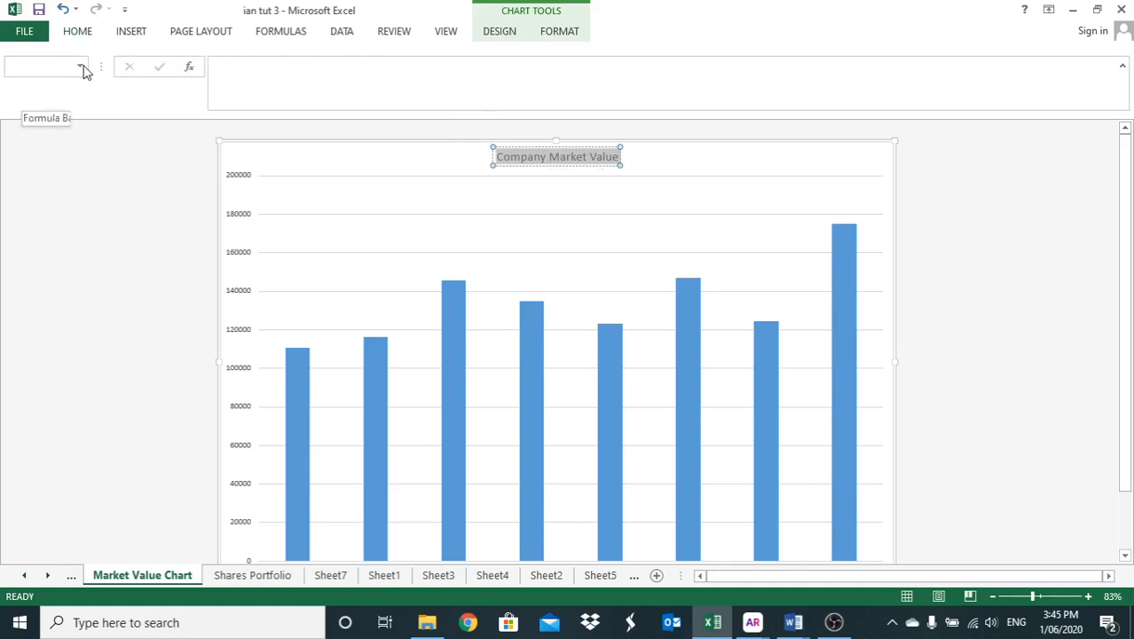
{"action": "left_click", "coordinate": [79, 36]}
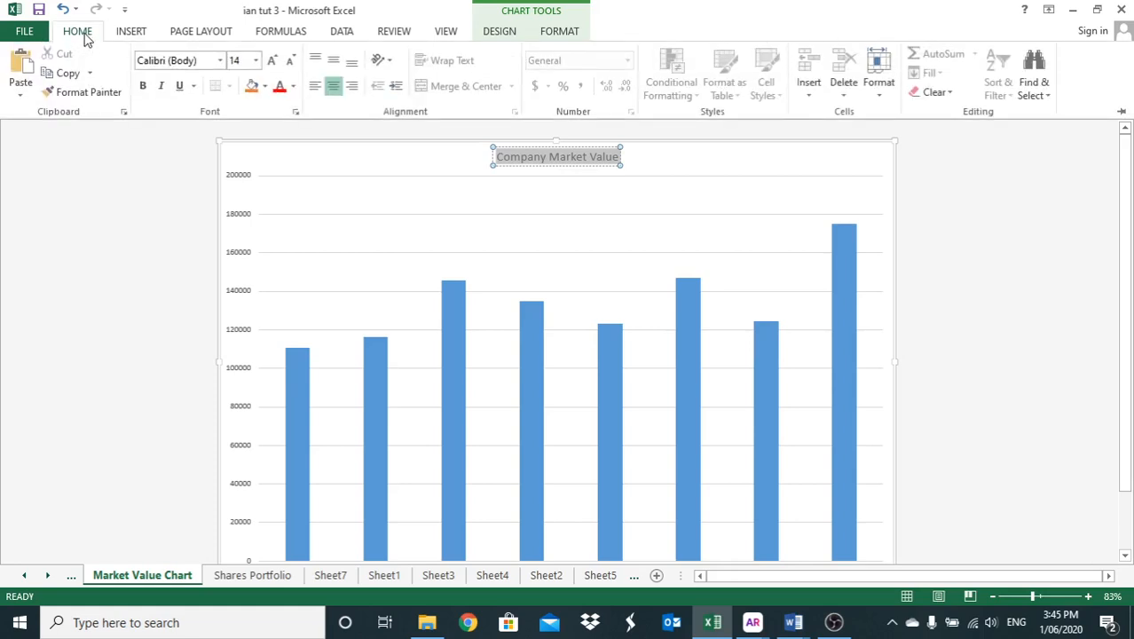
{"action": "left_click", "coordinate": [220, 62]}
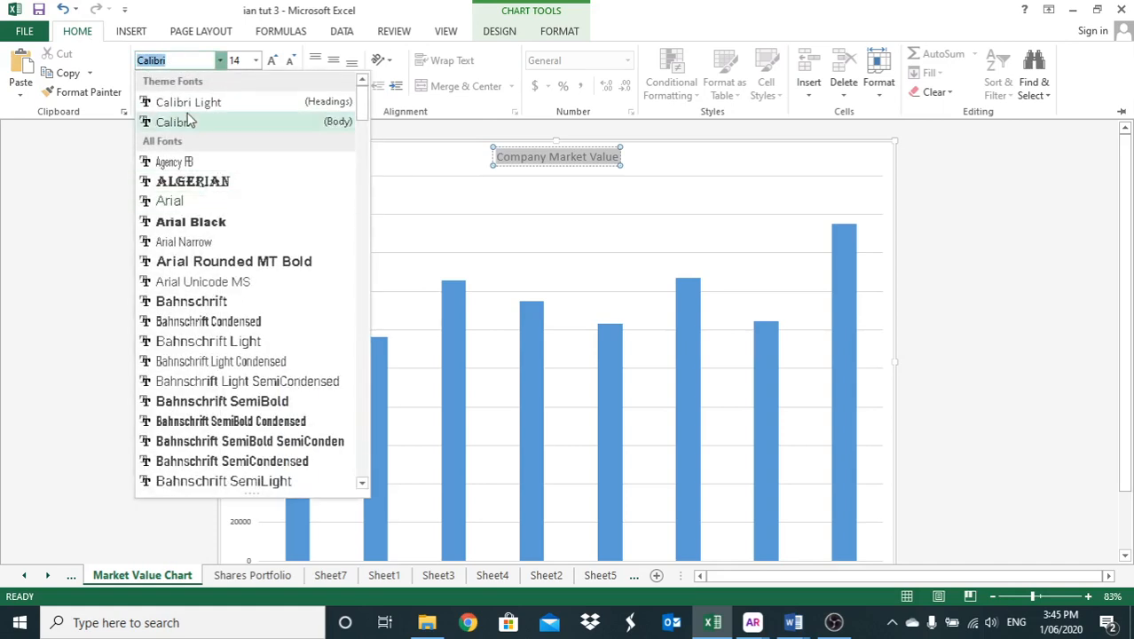
{"action": "type", "text": "Lu"}
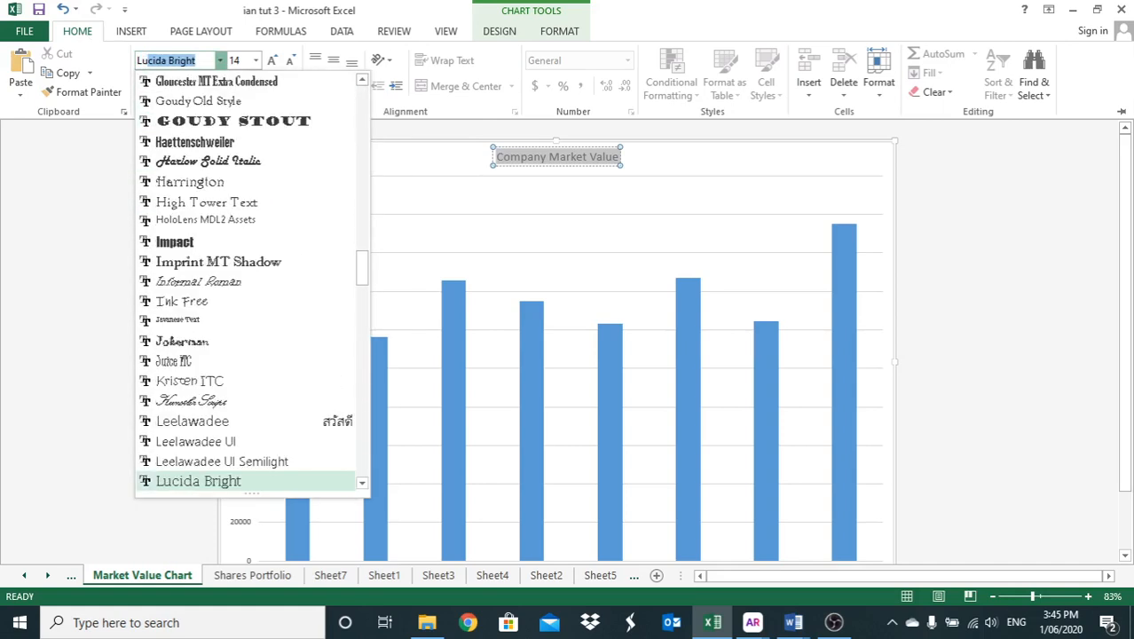
{"action": "type", "text": "c"}
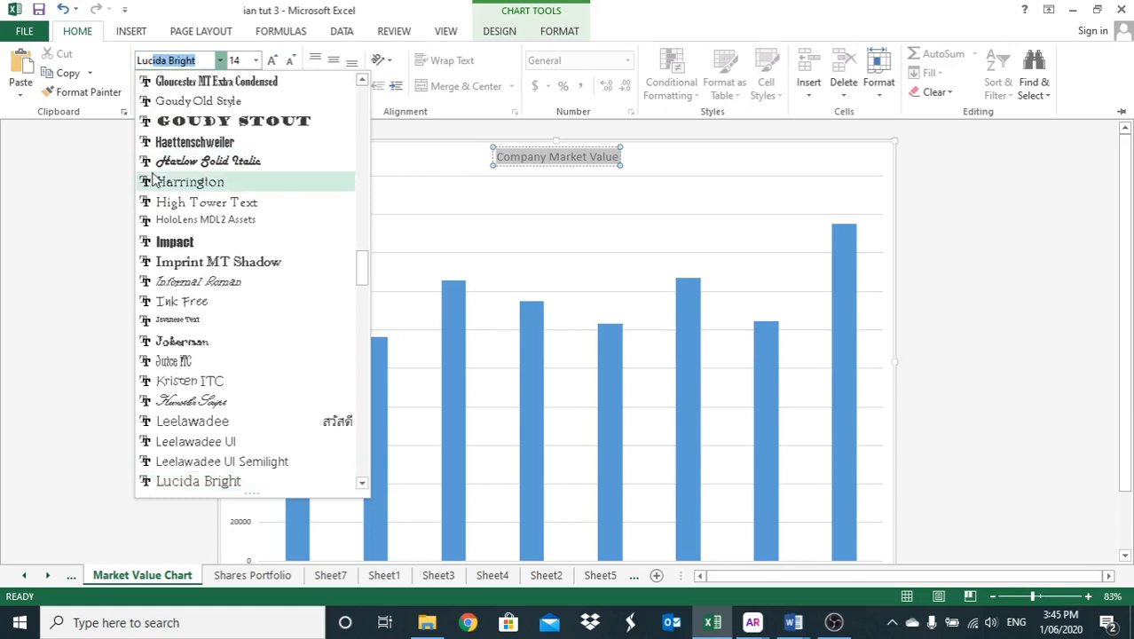
{"action": "scroll", "coordinate": [202, 401], "scroll_direction": "down", "scroll_amount": 1}
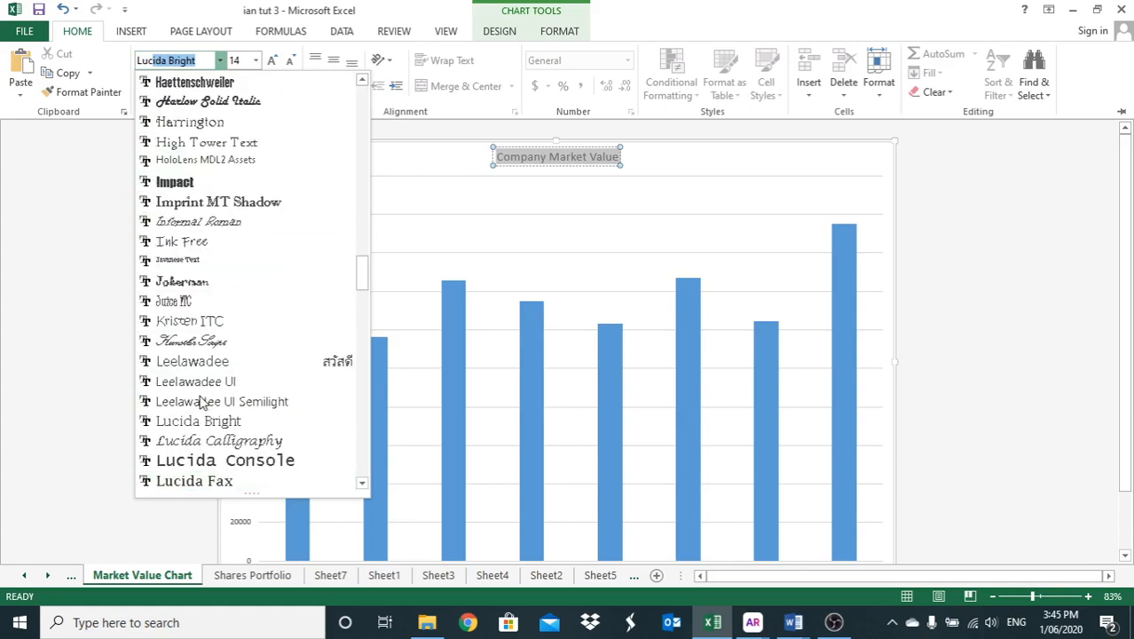
{"action": "scroll", "coordinate": [204, 401], "scroll_direction": "down", "scroll_amount": 1}
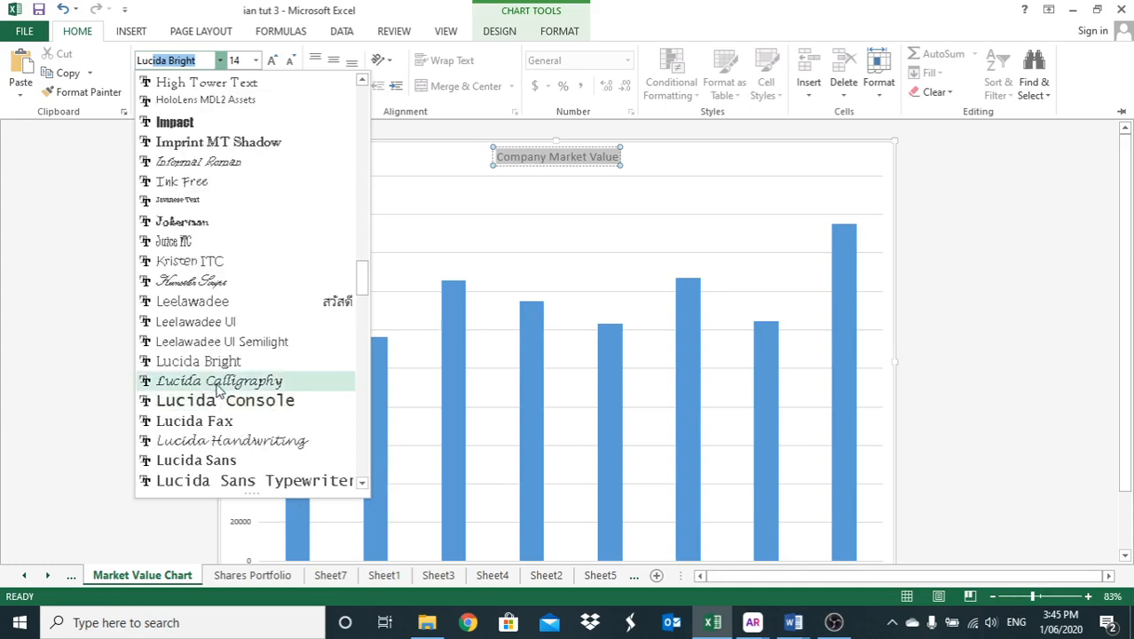
{"action": "left_click", "coordinate": [197, 459]}
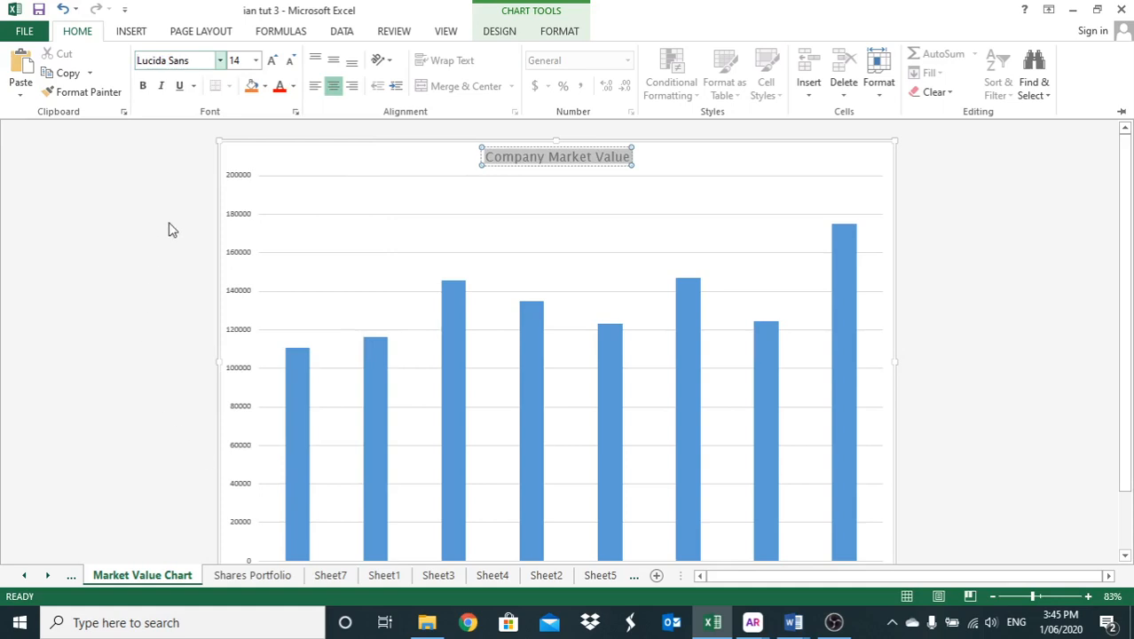
- Set the font size of the "Company Market Value" chart title to 20
{"action": "left_click", "coordinate": [256, 60]}
{"action": "left_click", "coordinate": [238, 222]}
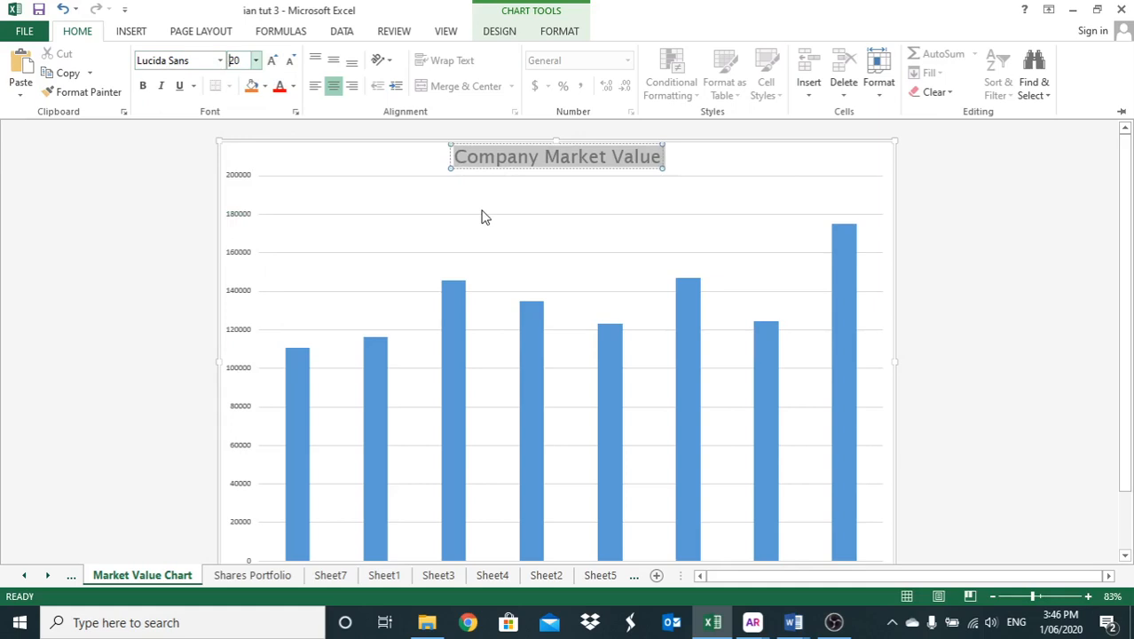
{"action": "left_click", "coordinate": [535, 189]}
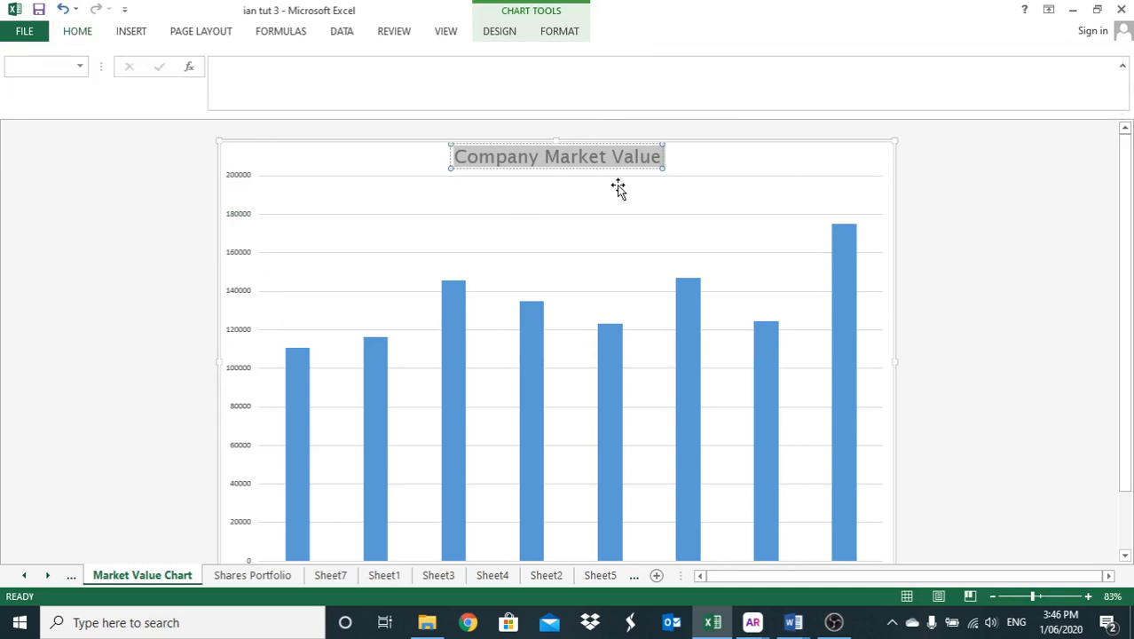
{"action": "left_click", "coordinate": [77, 33]}
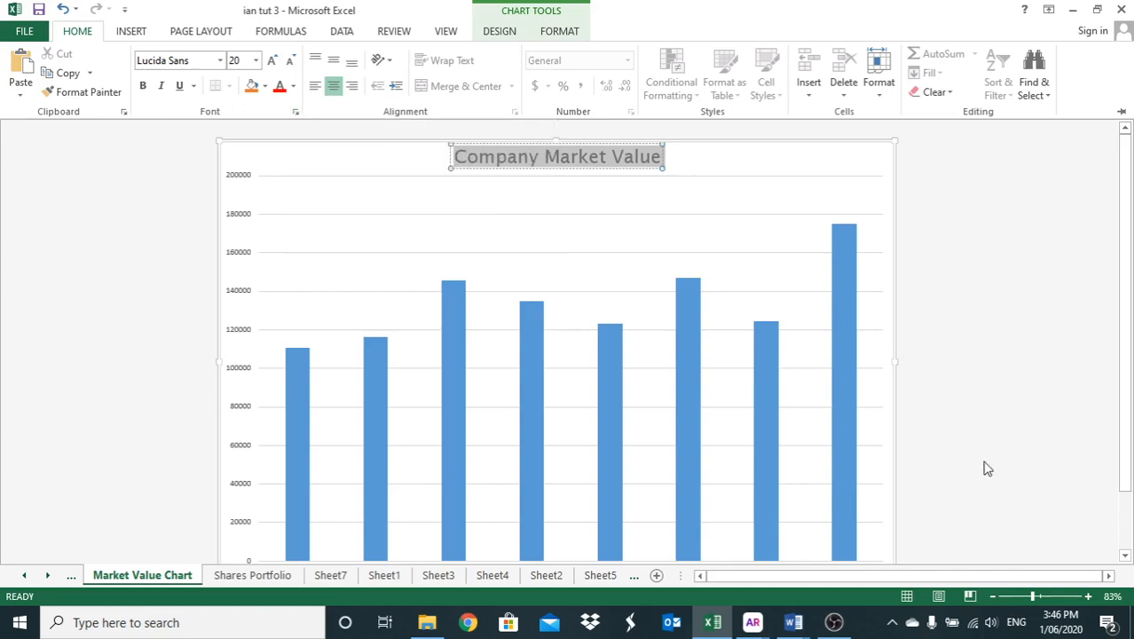
- Rotate the company name labels on the horizontal axis of the Market Value Chart with Angle Counterclockwise
{"action": "left_click", "coordinate": [1124, 555]}
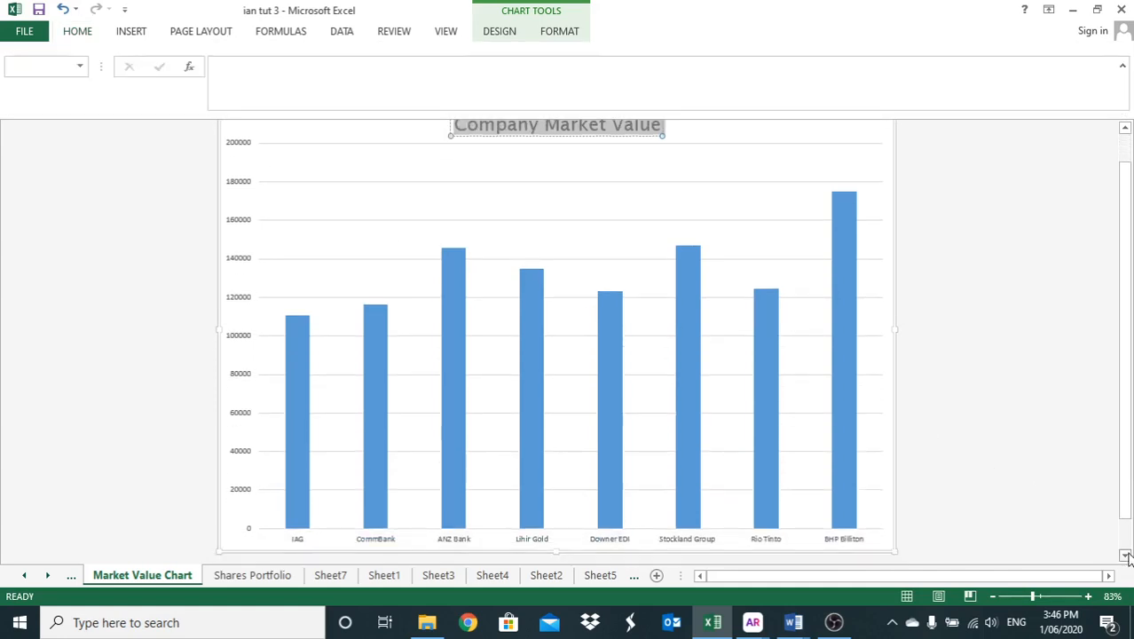
{"action": "left_click", "coordinate": [1124, 556]}
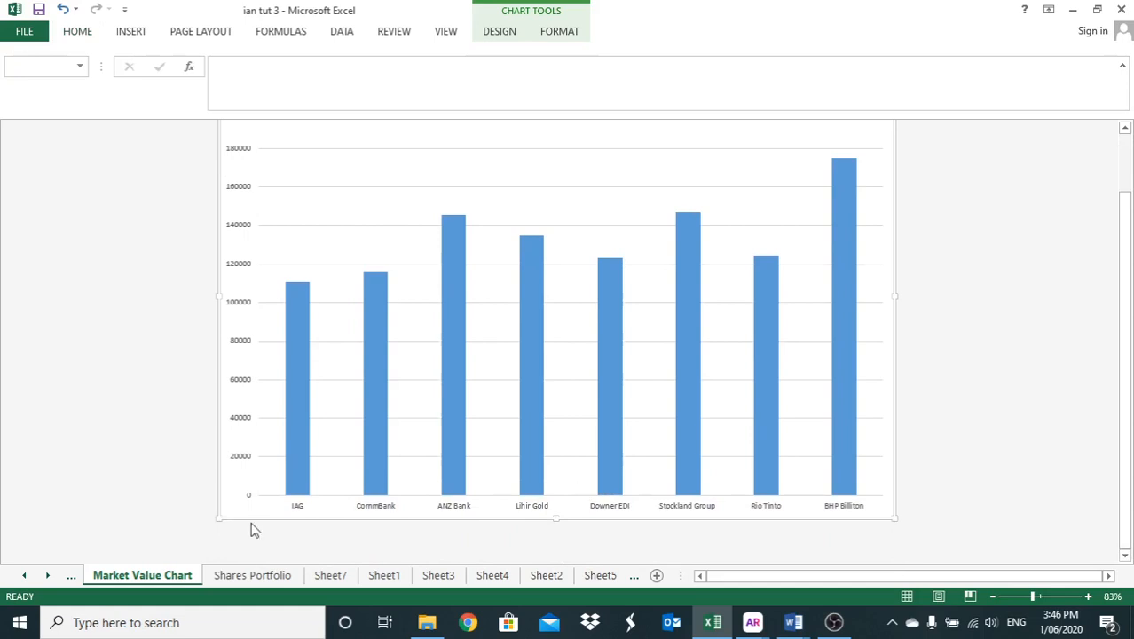
{"action": "left_click", "coordinate": [298, 506]}
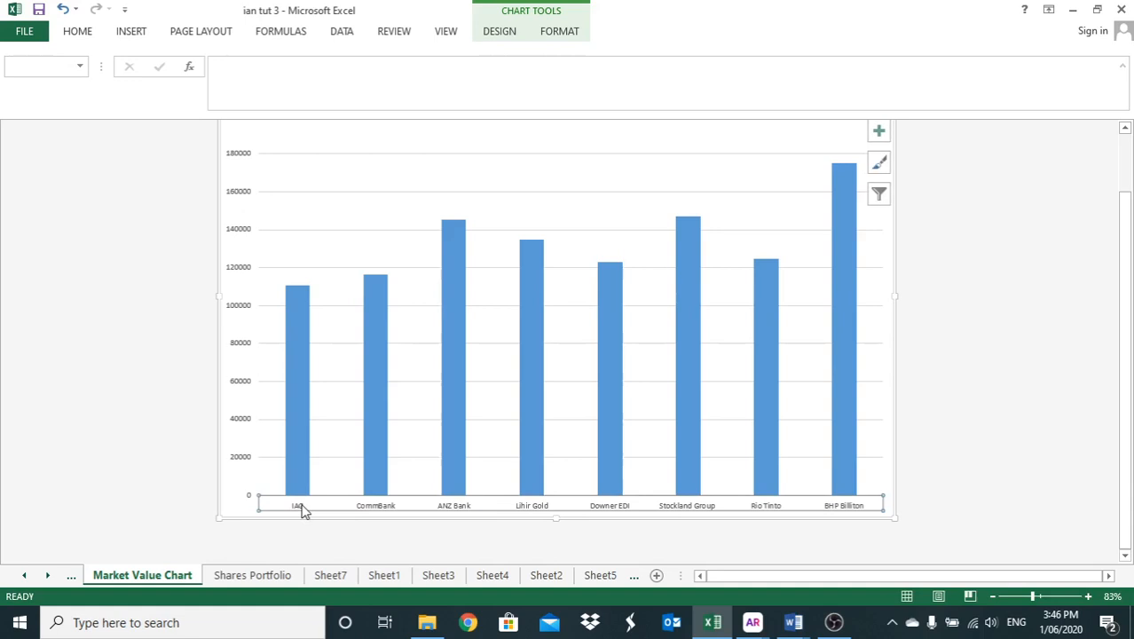
{"action": "left_click", "coordinate": [78, 31]}
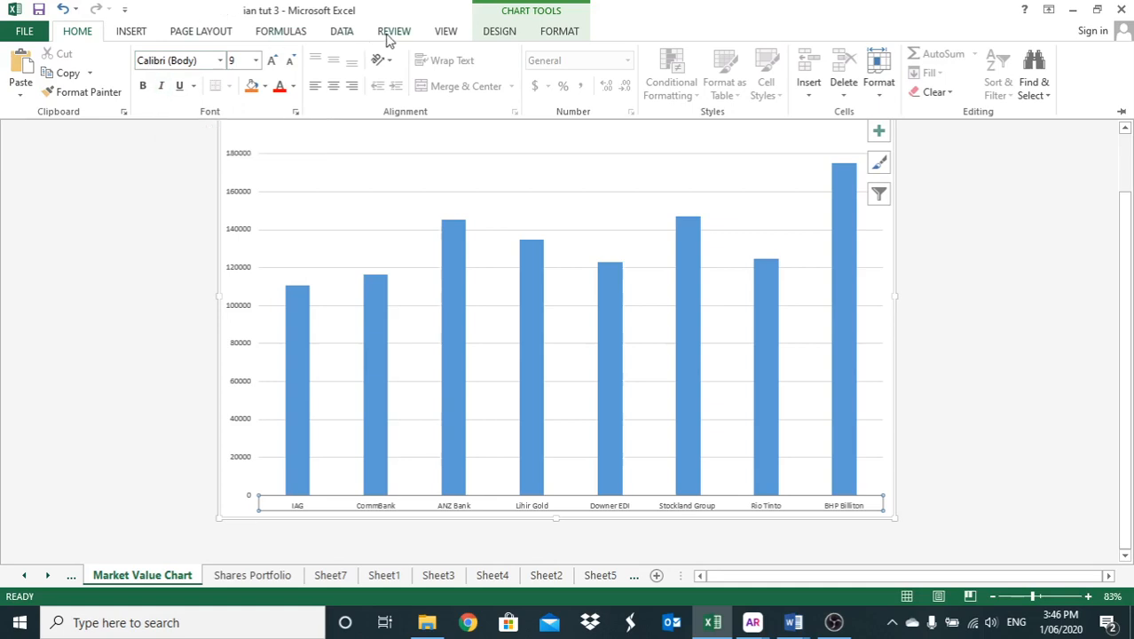
{"action": "left_click", "coordinate": [497, 33]}
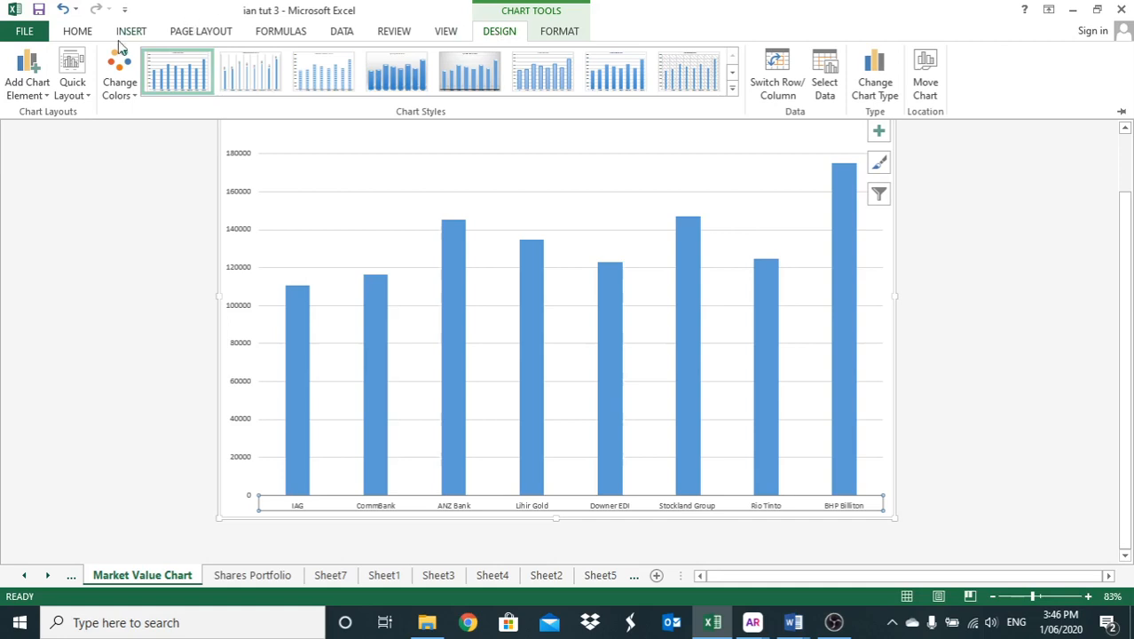
{"action": "left_click", "coordinate": [77, 34]}
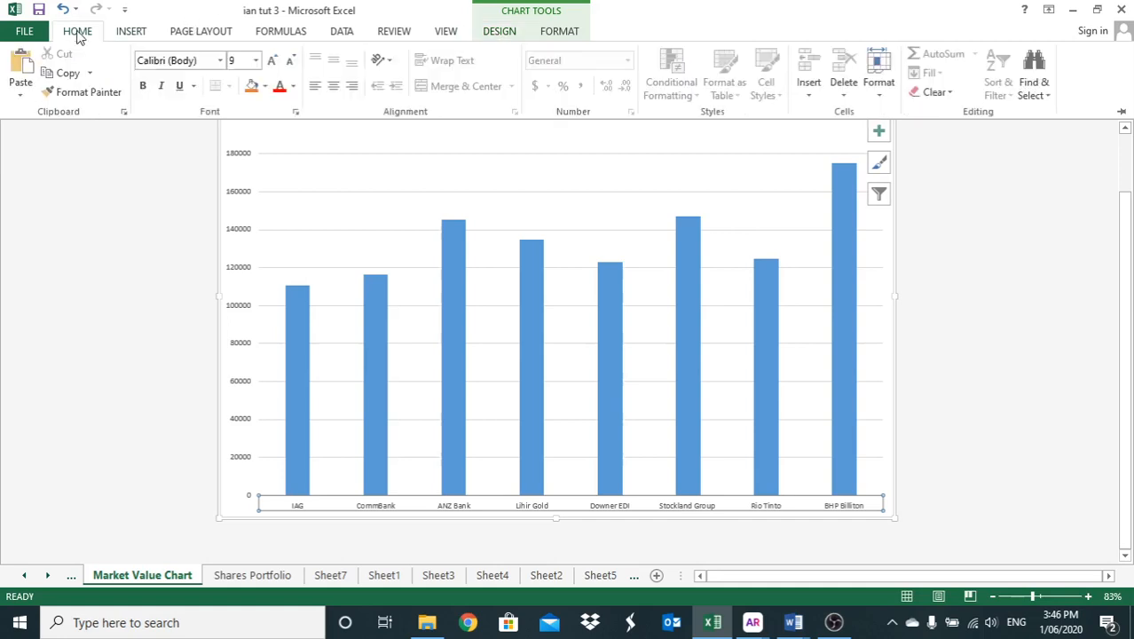
{"action": "left_click", "coordinate": [388, 62]}
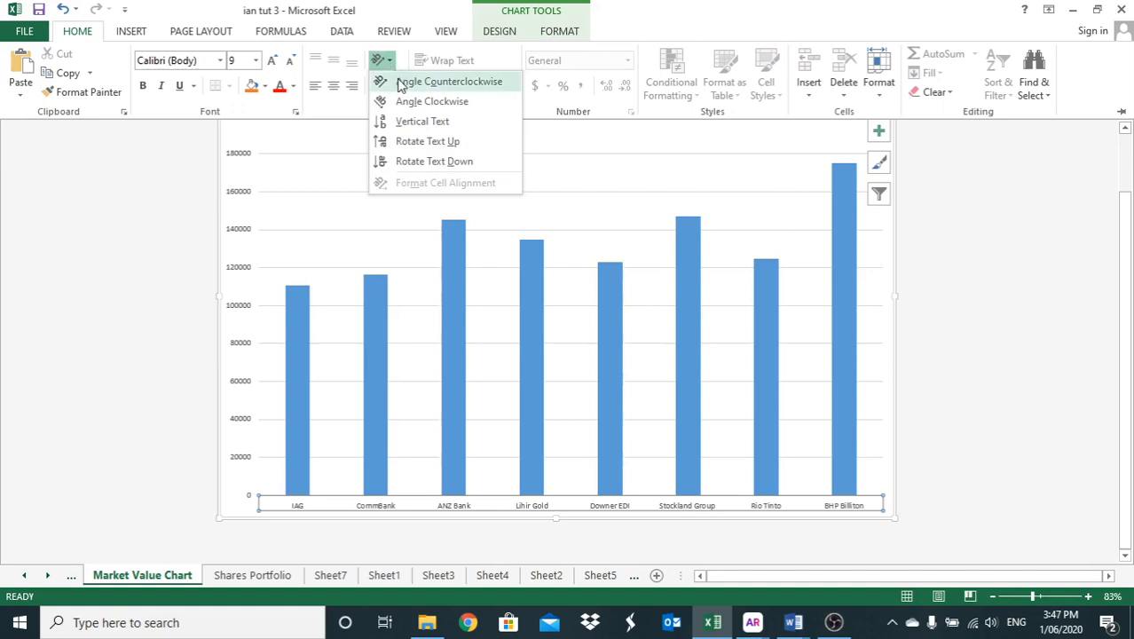
{"action": "left_click", "coordinate": [399, 82]}
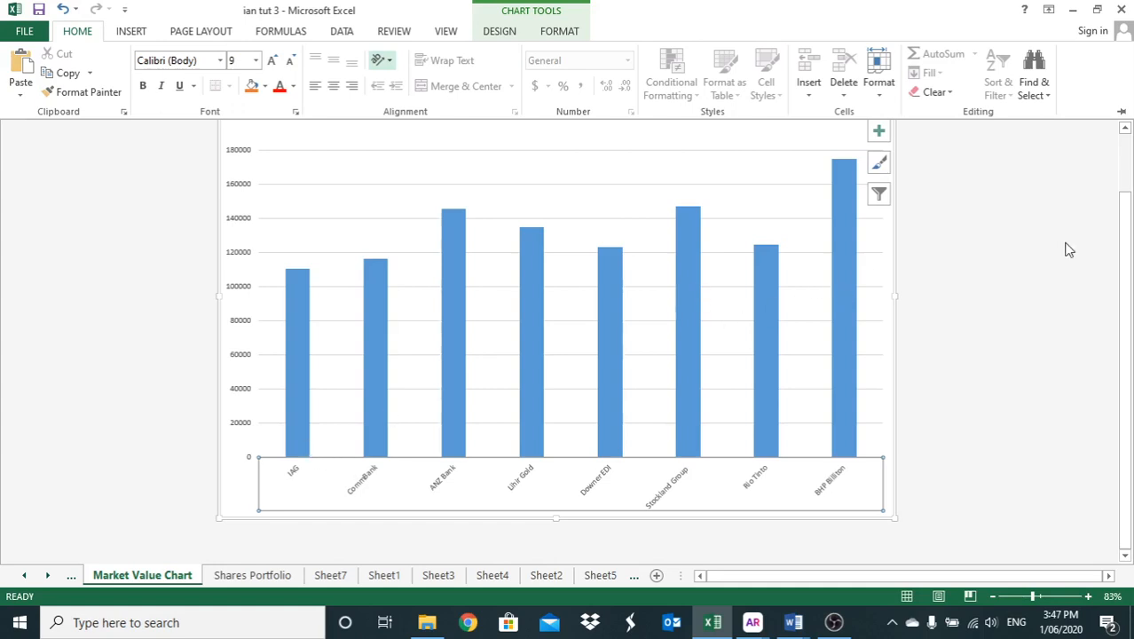
{"action": "left_click", "coordinate": [1126, 130]}
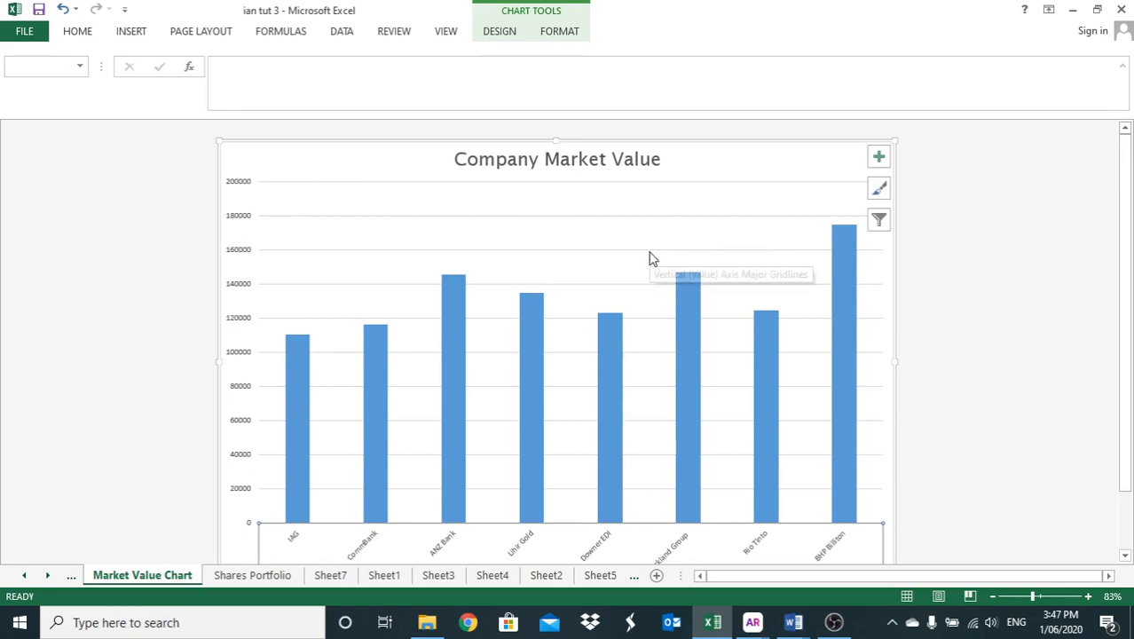
{"action": "scroll", "coordinate": [649, 257], "scroll_direction": "down", "scroll_amount": 2}
{"action": "scroll", "coordinate": [649, 257], "scroll_direction": "up", "scroll_amount": 2}
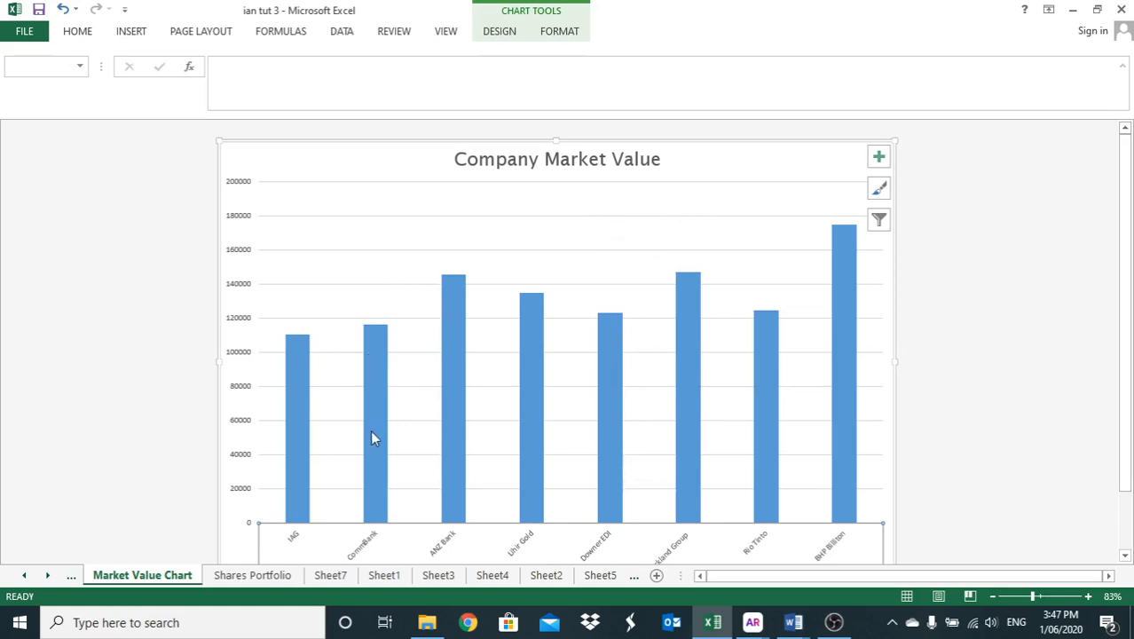
- Create a column chart on a new chart sheet from Company Name, Purchase Price and Market Price (B1:B9, E1:E9, G1:G9) in Shares Portfolio
{"action": "mouse_move", "coordinate": [372, 436]}
{"action": "left_click", "coordinate": [235, 578]}
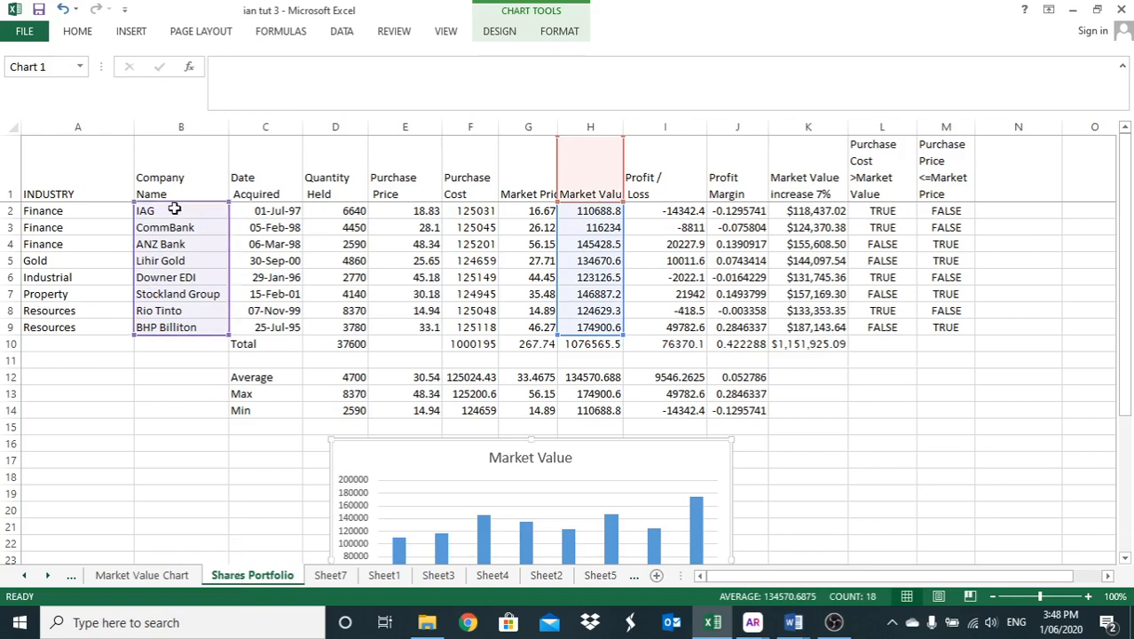
{"action": "left_click_drag", "start_coordinate": [166, 188], "coordinate": [156, 328]}
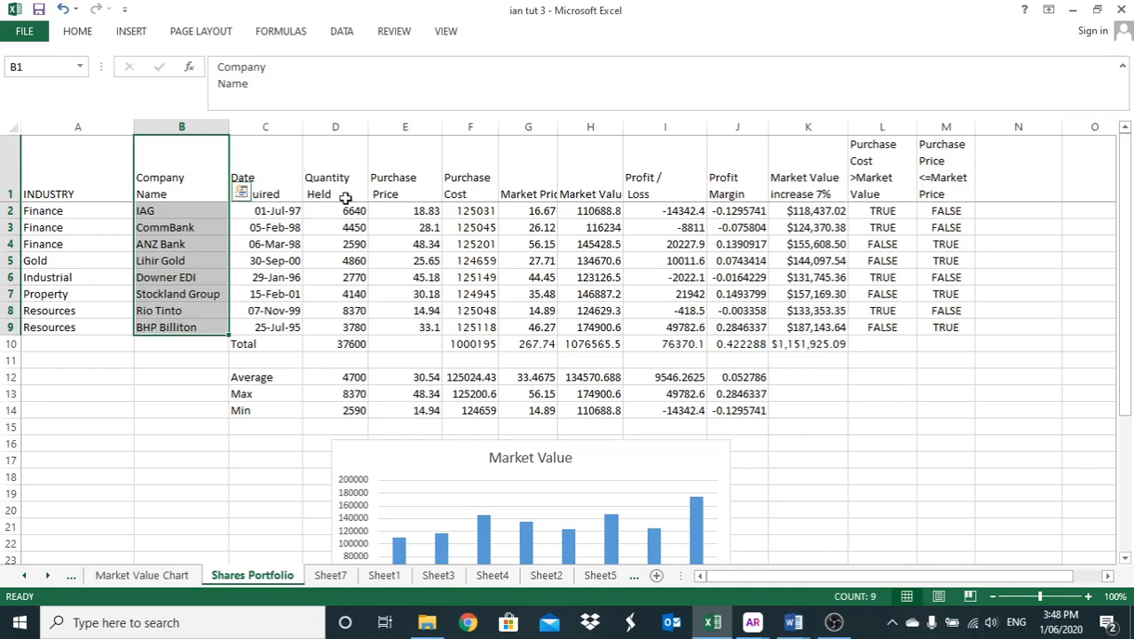
{"action": "left_click_drag", "start_coordinate": [396, 193], "coordinate": [405, 329]}
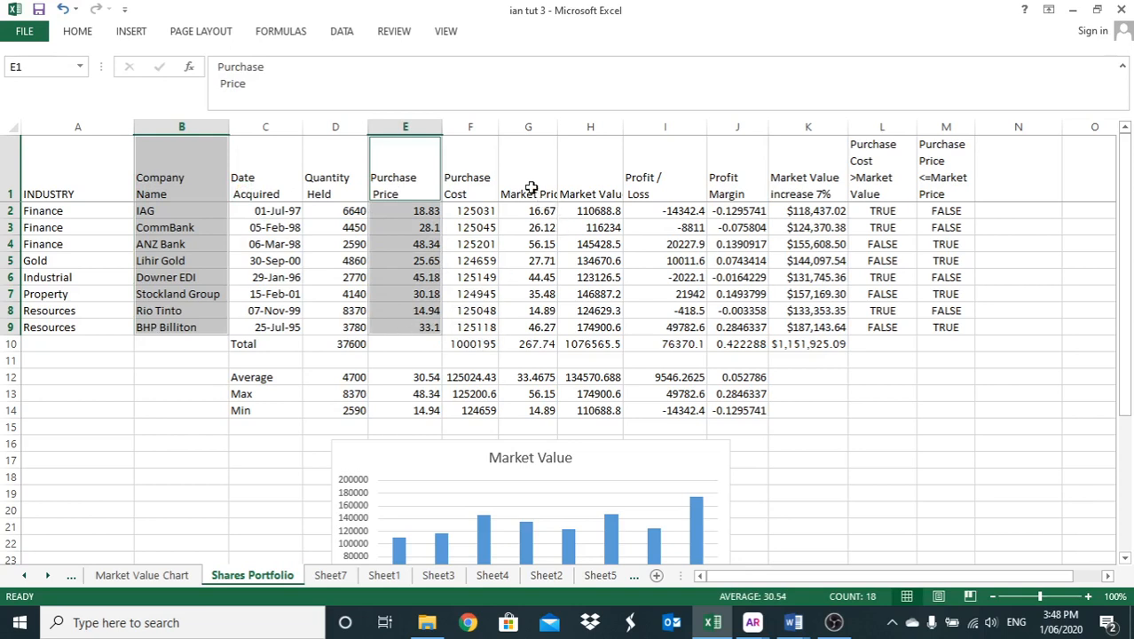
{"action": "left_click_drag", "start_coordinate": [530, 181], "coordinate": [510, 329]}
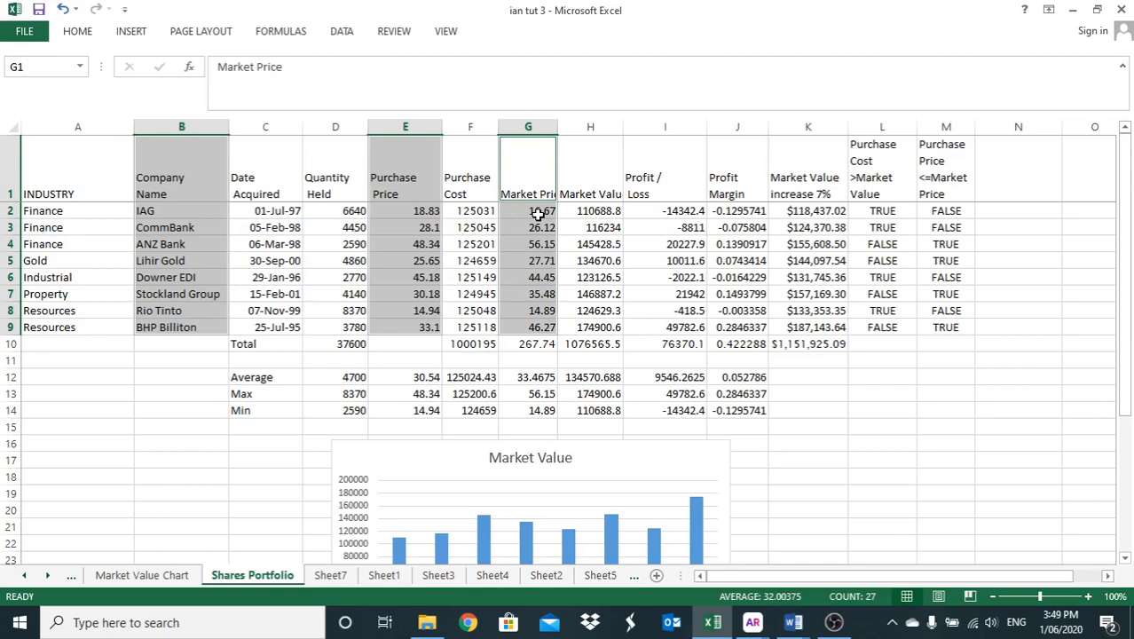
{"action": "key", "text": "F11"}
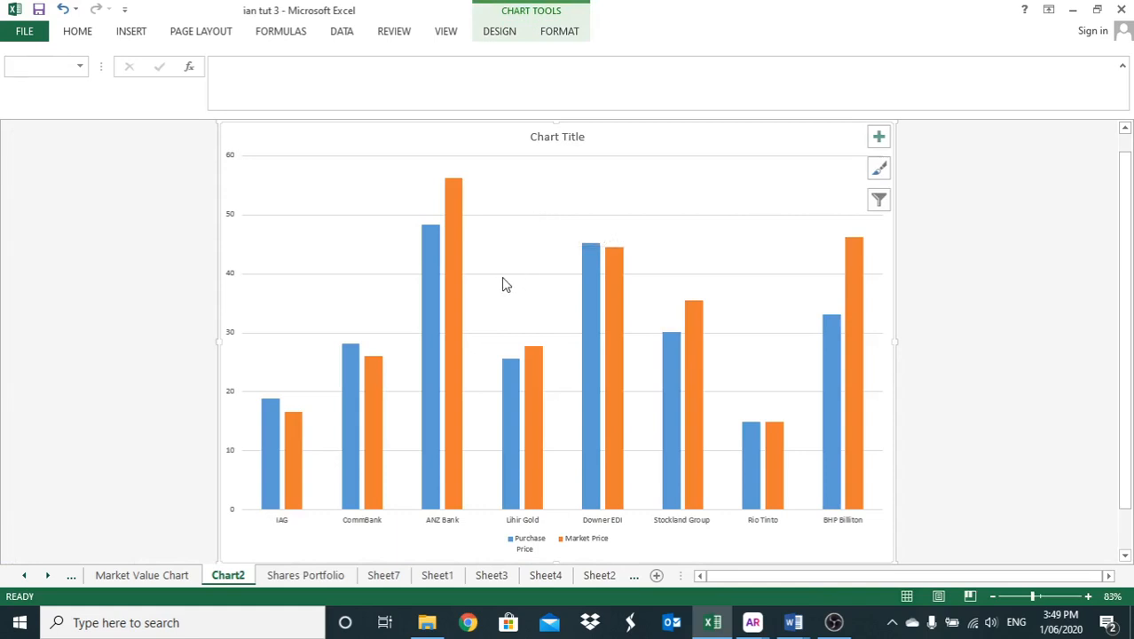
- Examine the new chart's purchase price and market price columns for IAG, ANZ Bank and Lihir Gold
{"action": "scroll", "coordinate": [513, 318], "scroll_direction": "down", "scroll_amount": 1}
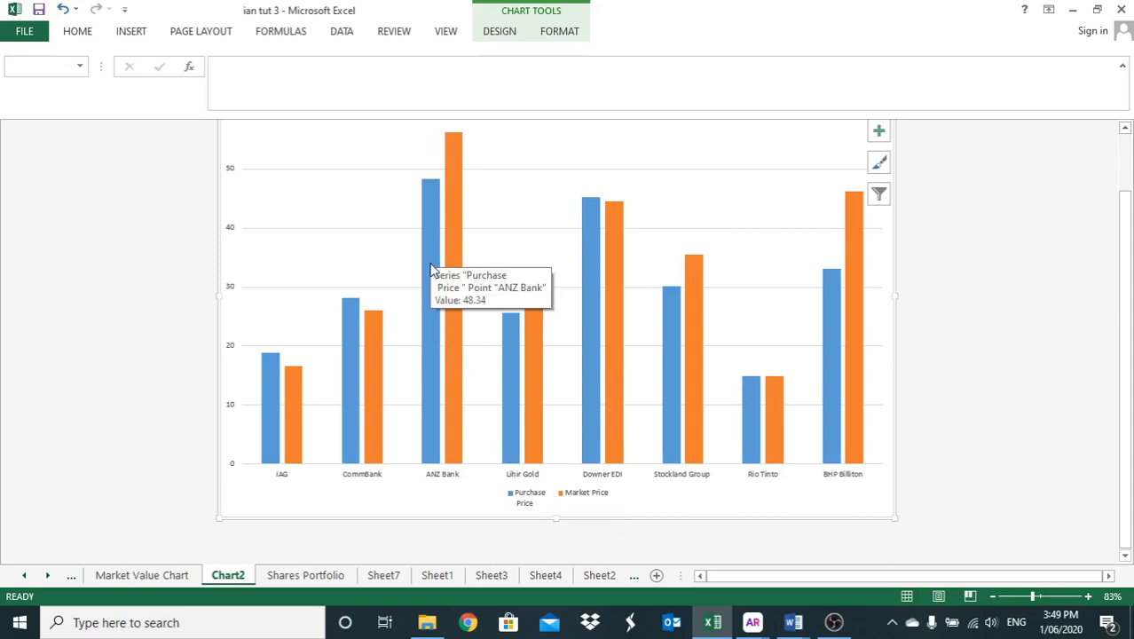
{"action": "mouse_move", "coordinate": [451, 279]}
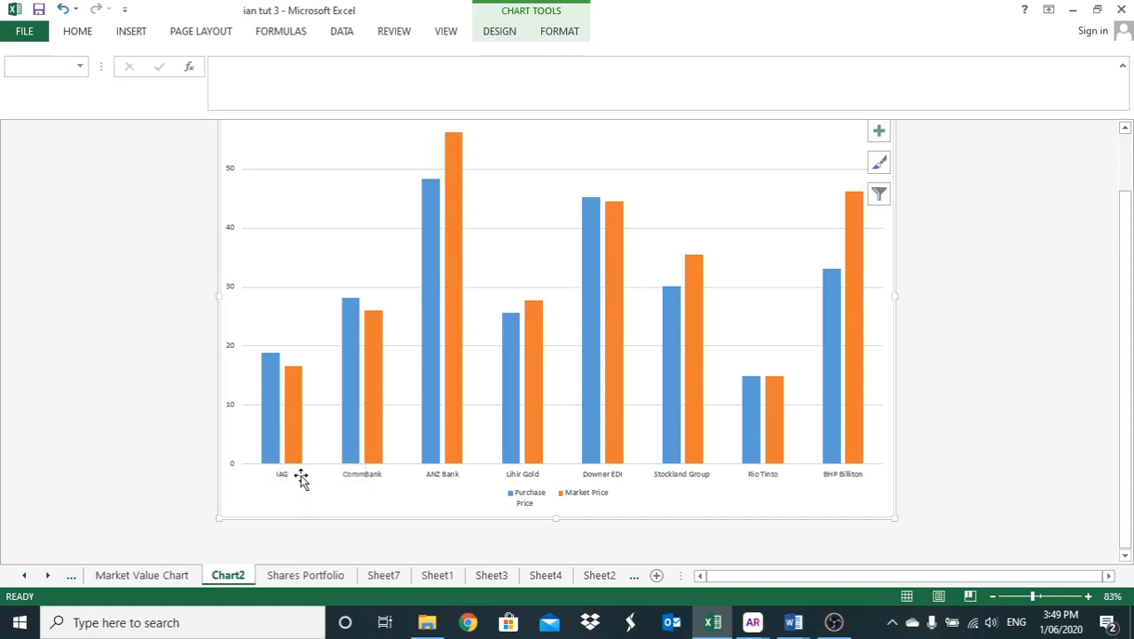
{"action": "mouse_move", "coordinate": [267, 380]}
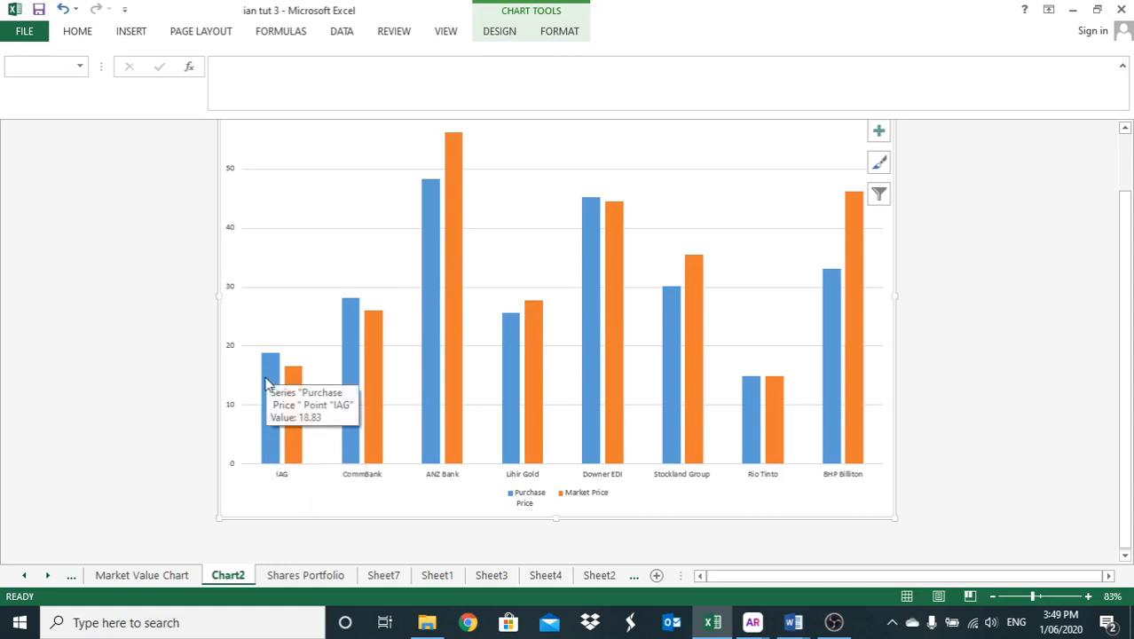
{"action": "mouse_move", "coordinate": [296, 393]}
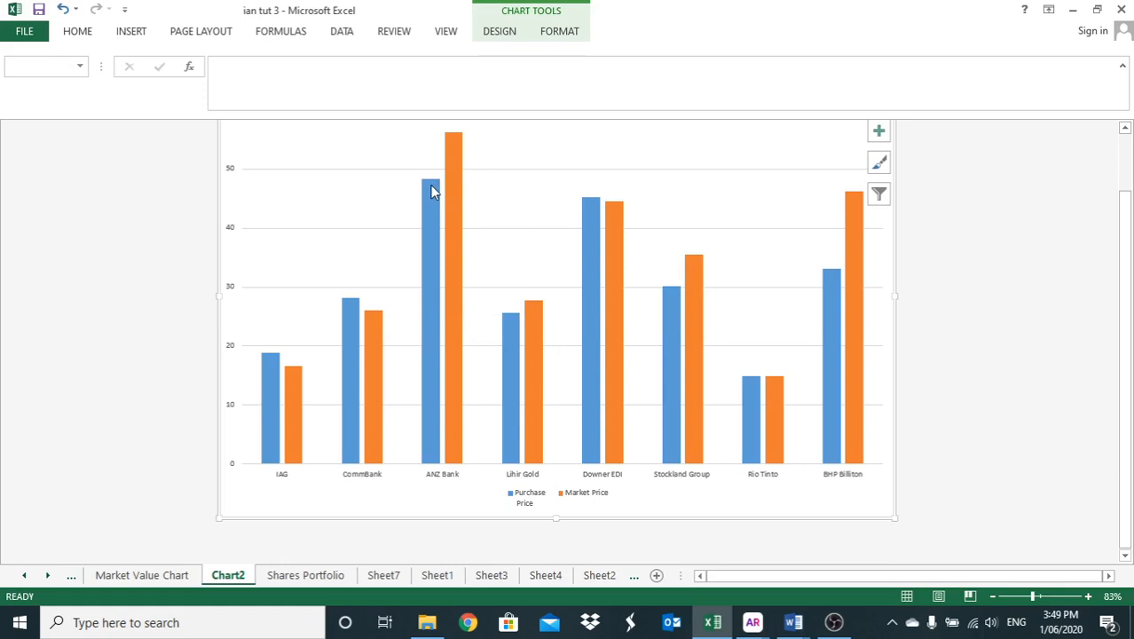
{"action": "mouse_move", "coordinate": [450, 183]}
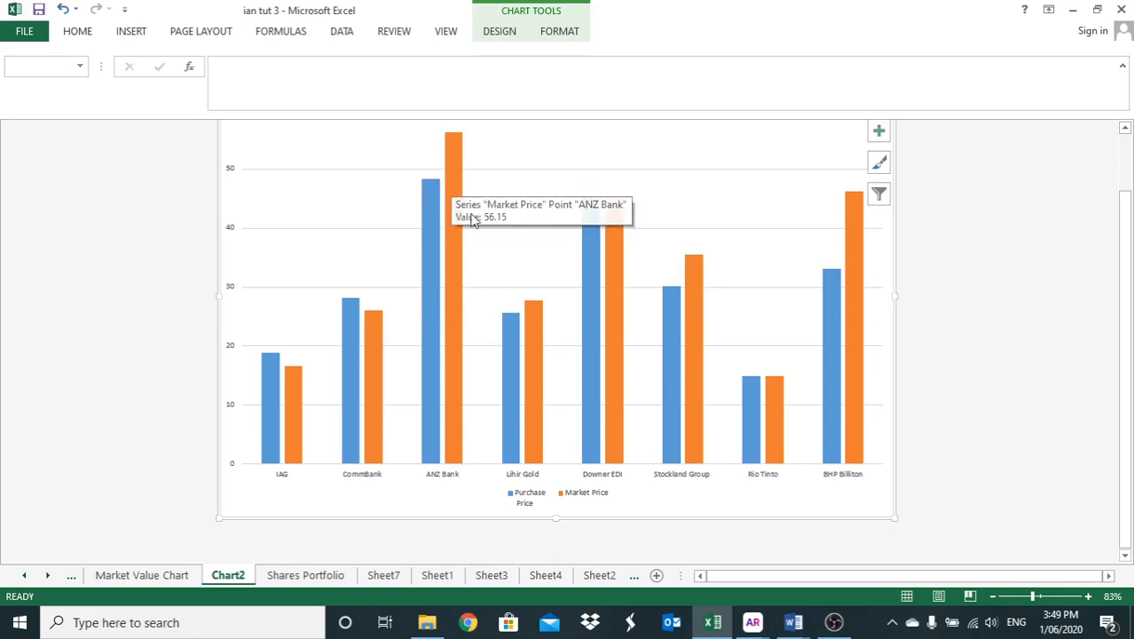
{"action": "scroll", "coordinate": [537, 360], "scroll_direction": "up", "scroll_amount": 1}
{"action": "mouse_move", "coordinate": [537, 359]}
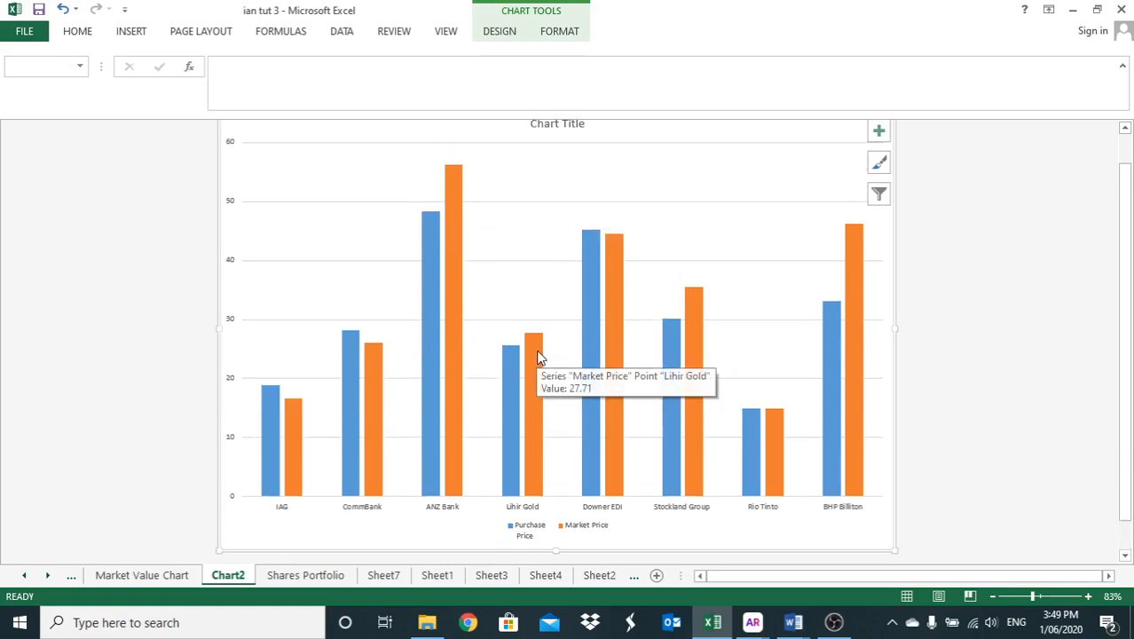
{"action": "scroll", "coordinate": [538, 355], "scroll_direction": "up", "scroll_amount": 1}
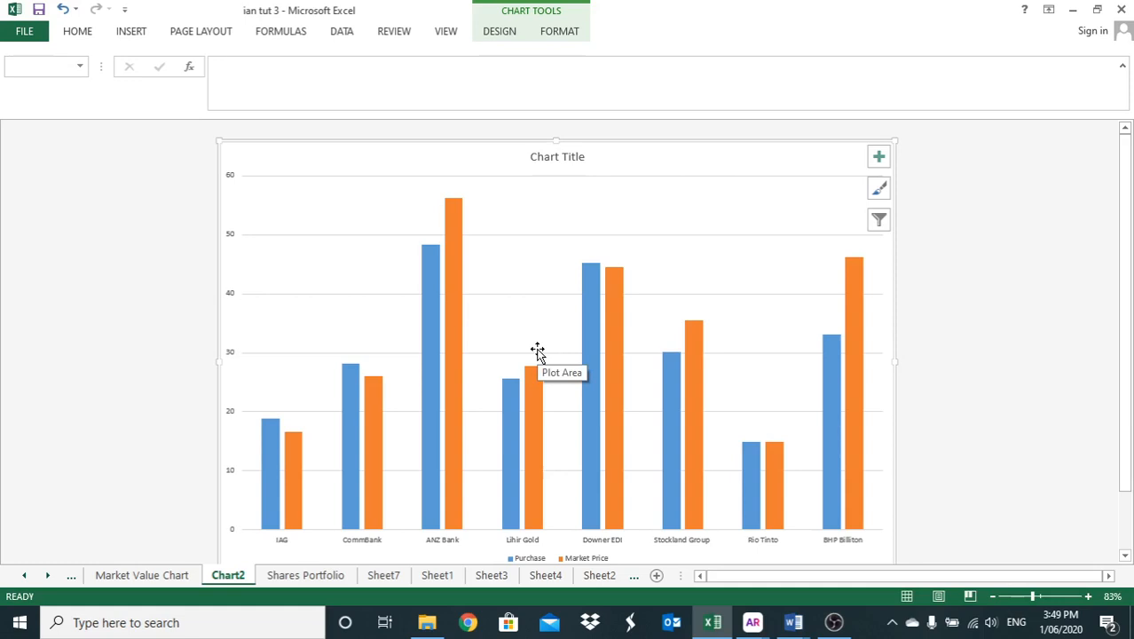
- Replace the chart title text on the new chart sheet with "Purchase & Market Price"
{"action": "double_click", "coordinate": [561, 158]}
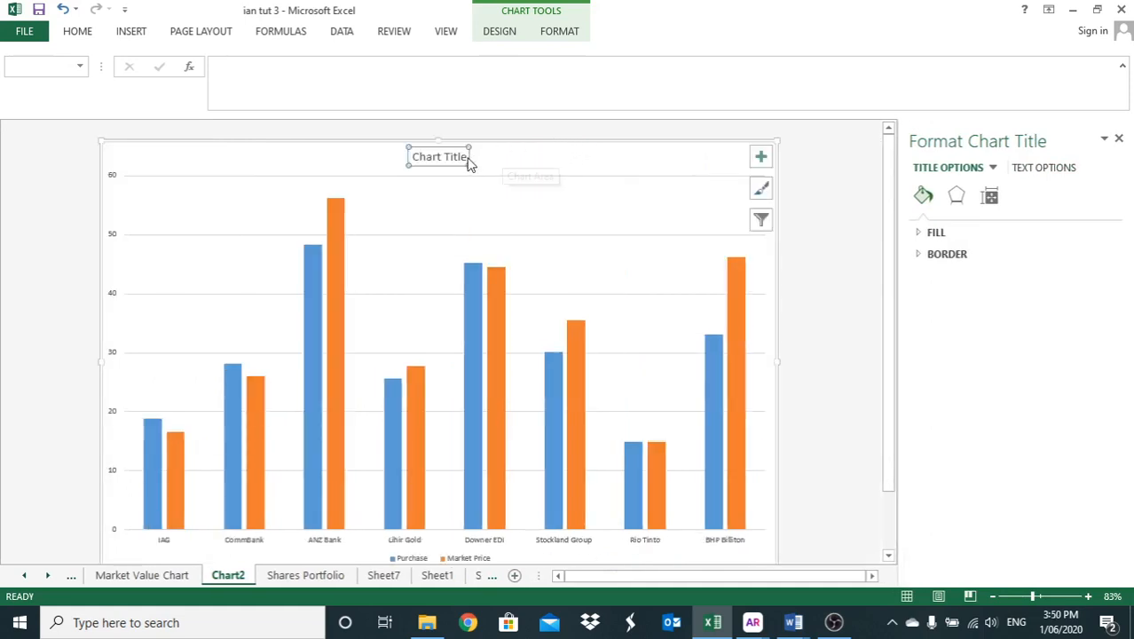
{"action": "left_click_drag", "start_coordinate": [469, 162], "coordinate": [411, 158]}
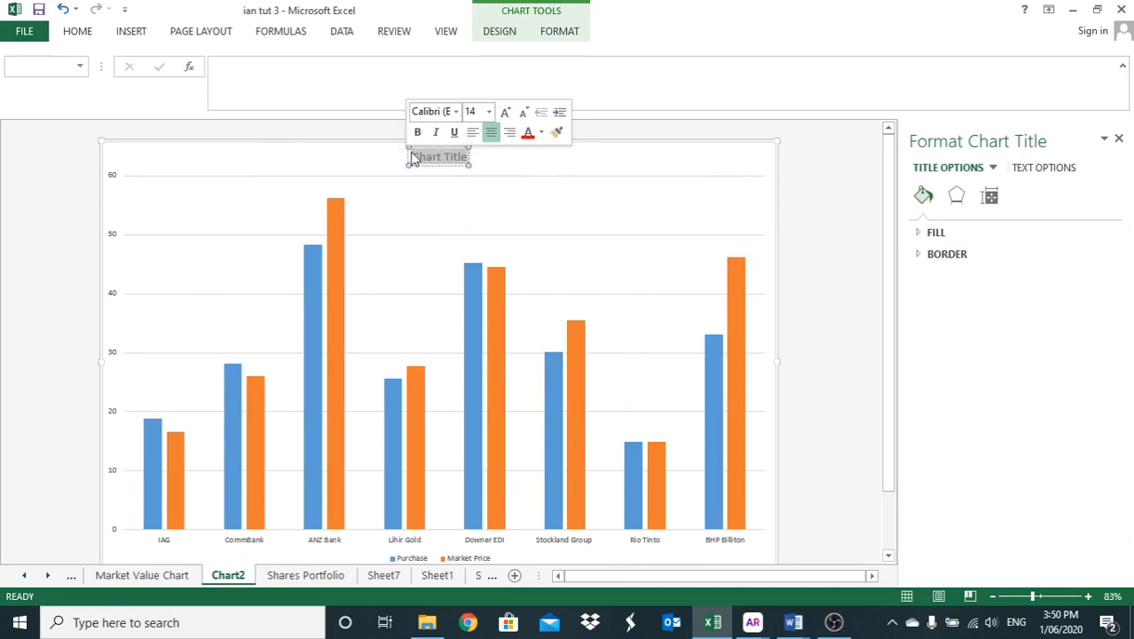
{"action": "type", "text": "Purch"}
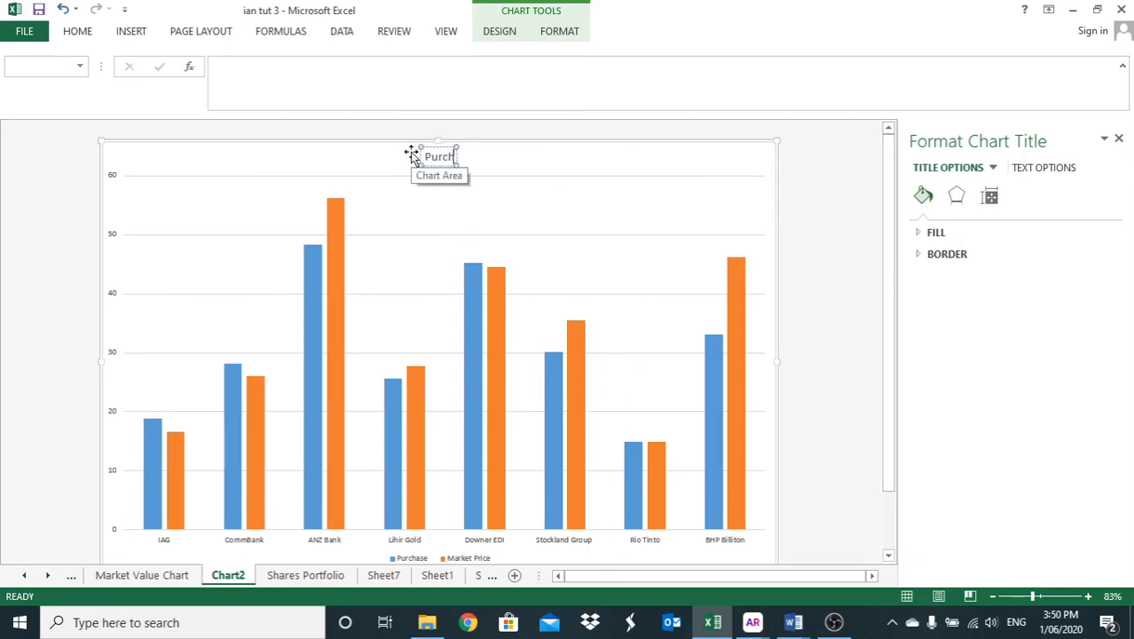
{"action": "type", "text": "ase & Ma"}
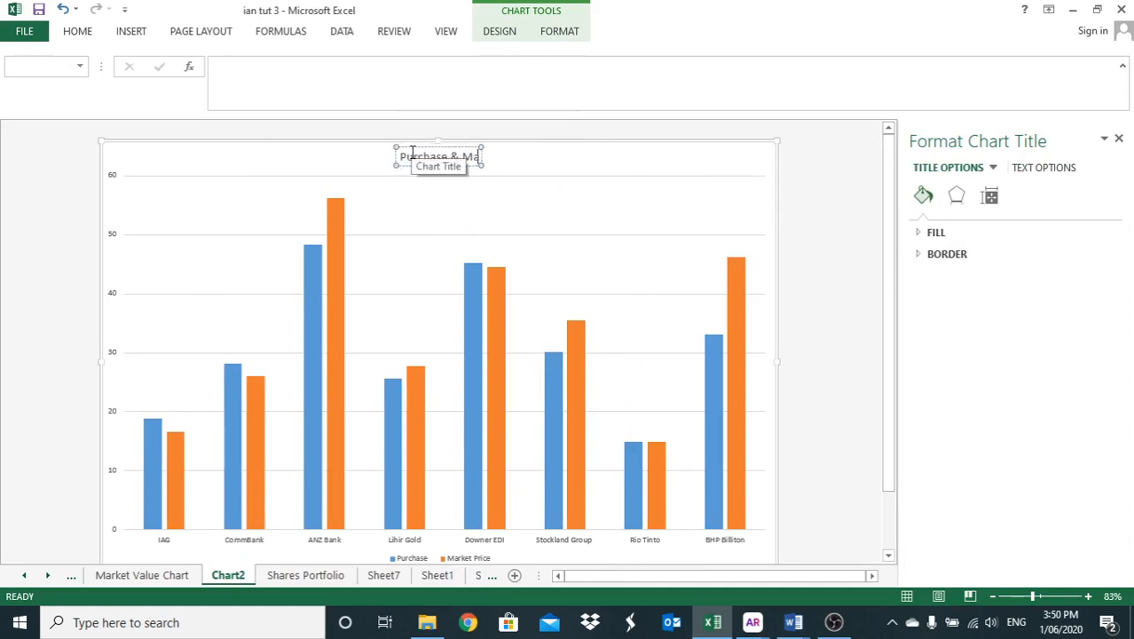
{"action": "type", "text": "rket P"}
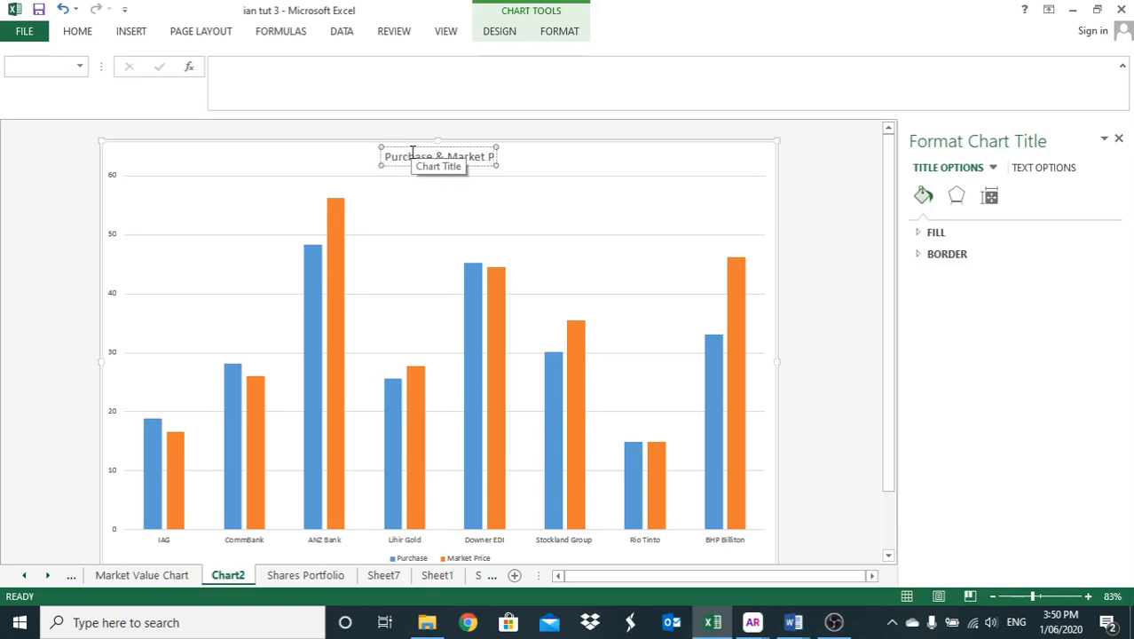
{"action": "type", "text": "rice"}
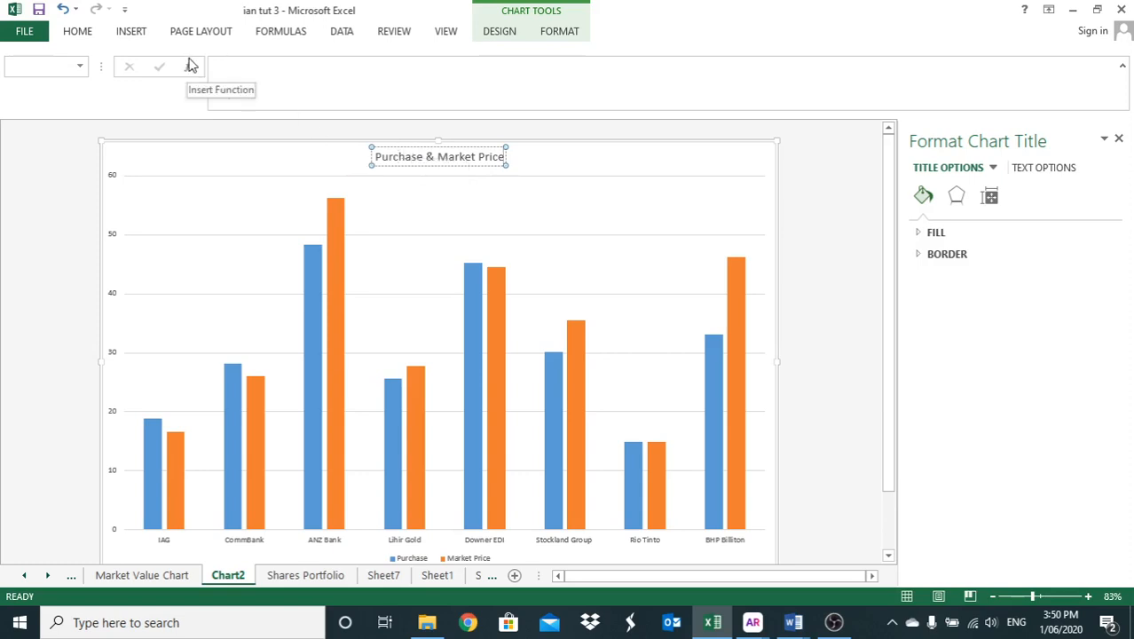
- Change the Purchase & Market Price chart from columns to a clustered bar chart with the companies as categories
{"action": "left_click", "coordinate": [74, 34]}
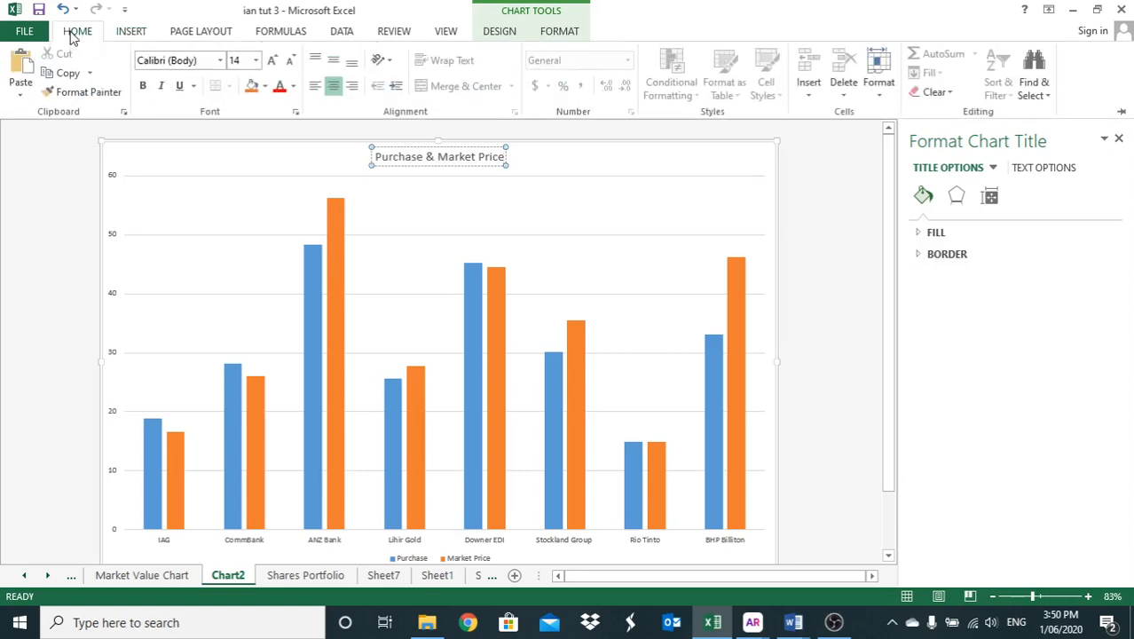
{"action": "left_click", "coordinate": [486, 33]}
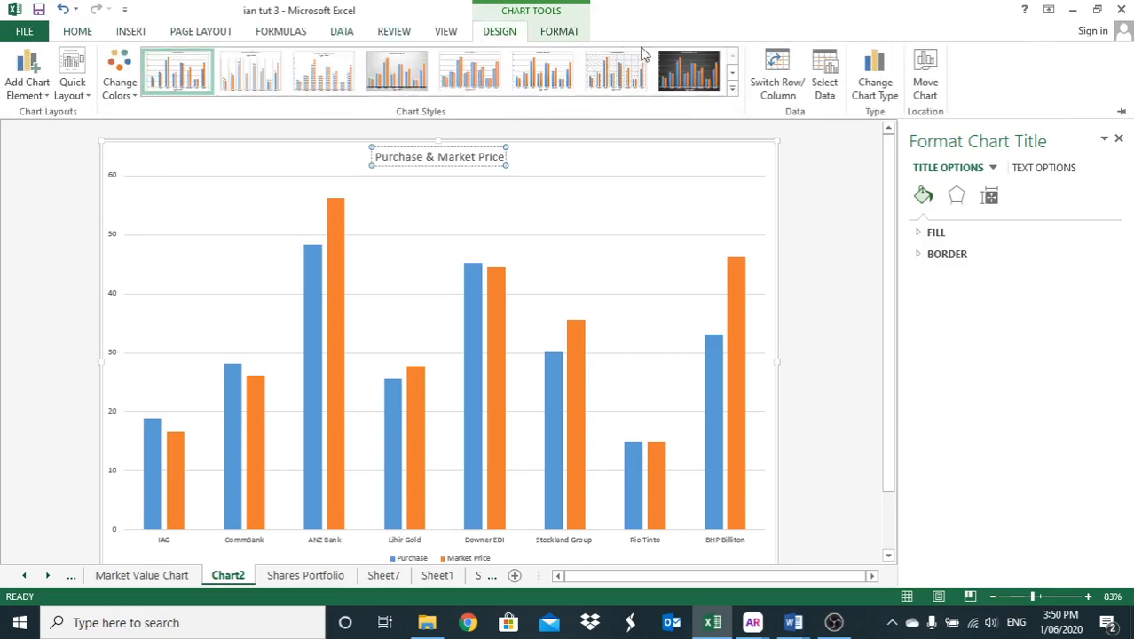
{"action": "left_click", "coordinate": [876, 84]}
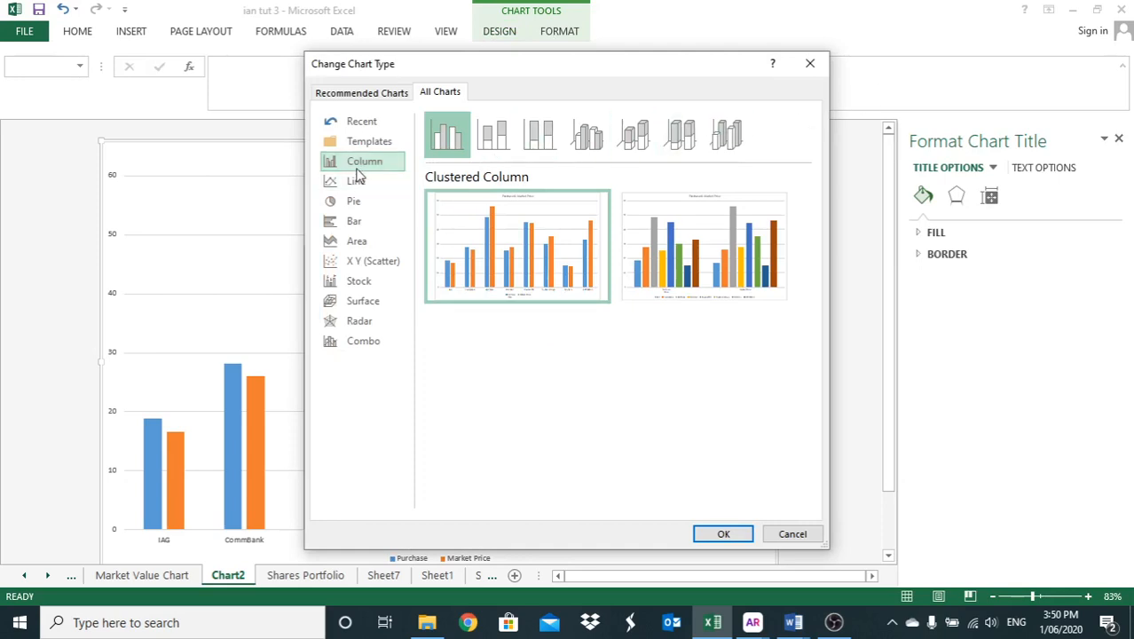
{"action": "left_click", "coordinate": [351, 223]}
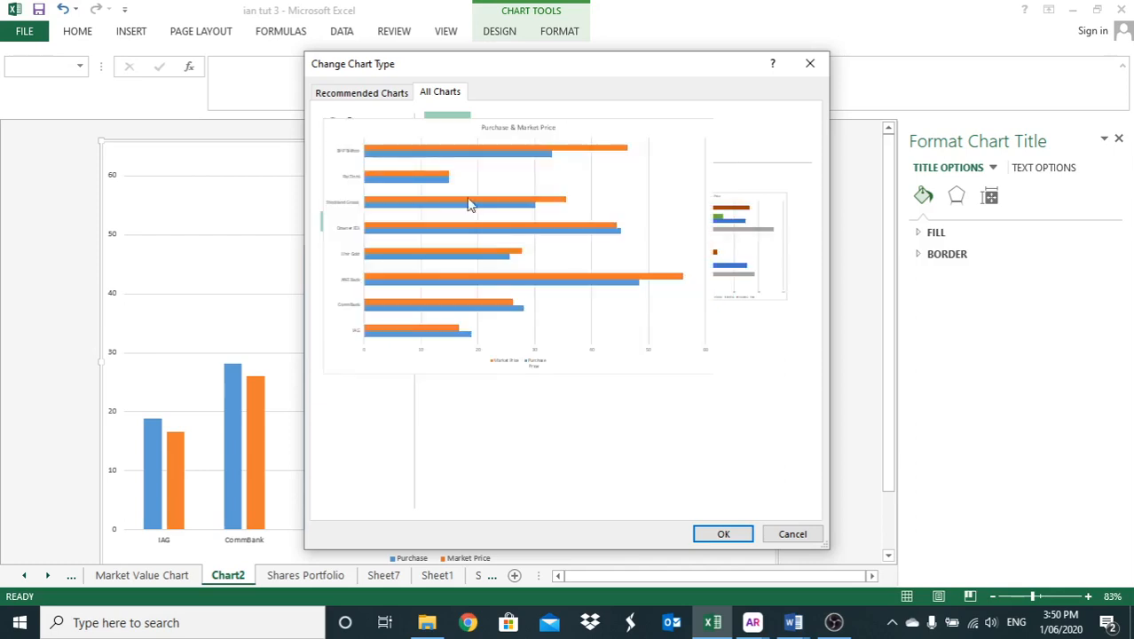
{"action": "mouse_move", "coordinate": [448, 237]}
{"action": "left_click", "coordinate": [721, 533]}
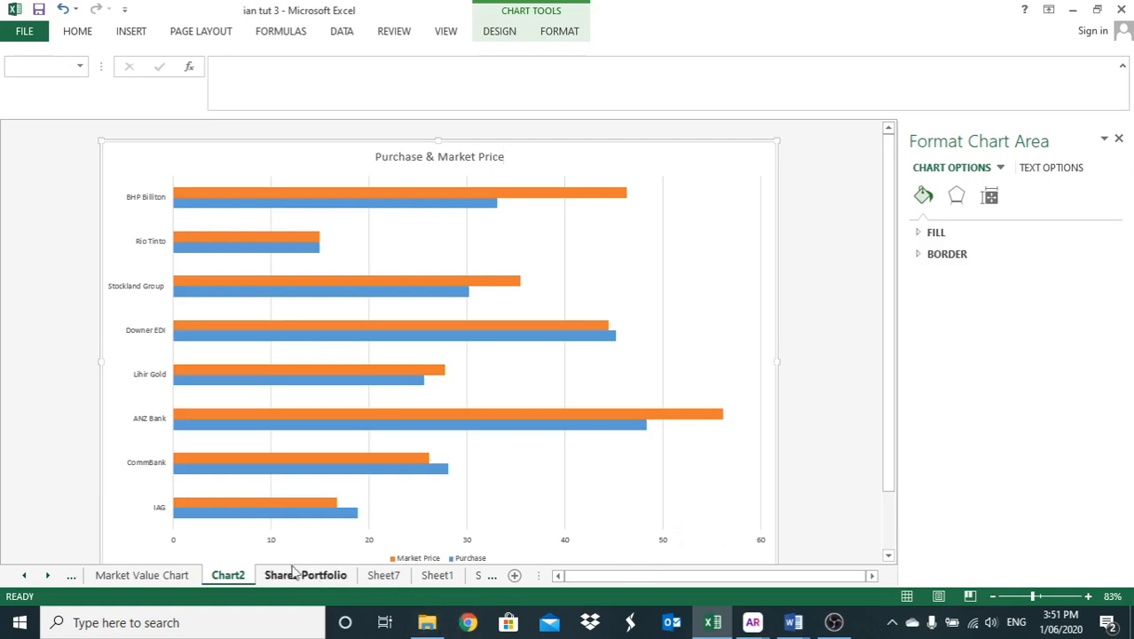
- Rename the Chart2 sheet as "Purchase & Market Price Chart"
{"action": "right_click", "coordinate": [235, 579]}
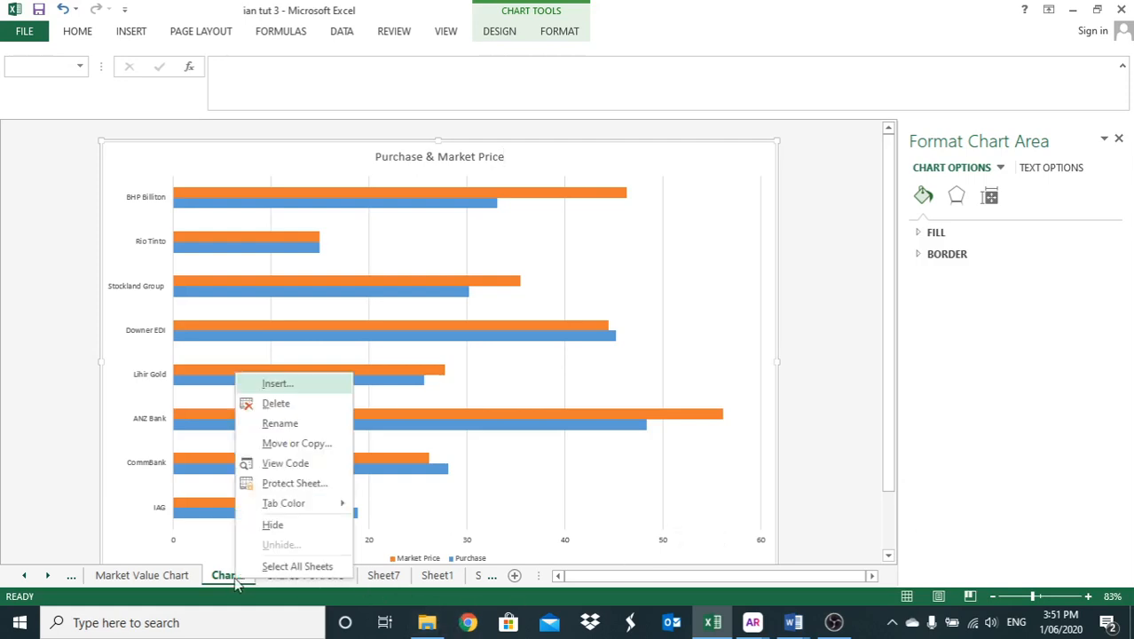
{"action": "left_click", "coordinate": [272, 424]}
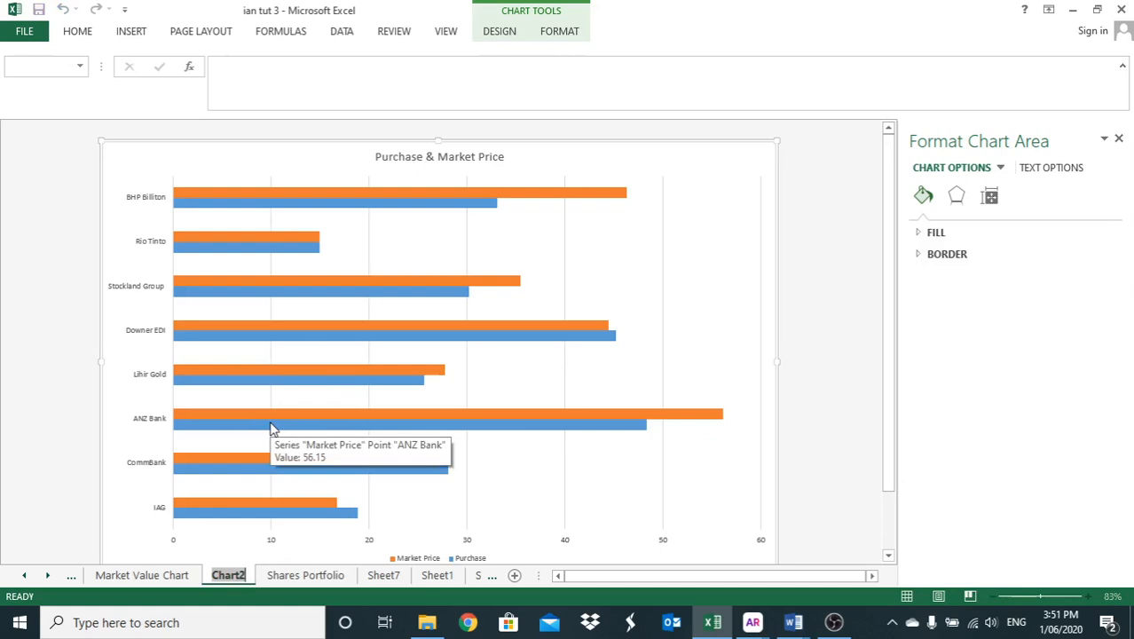
{"action": "type", "text": "Purchase"}
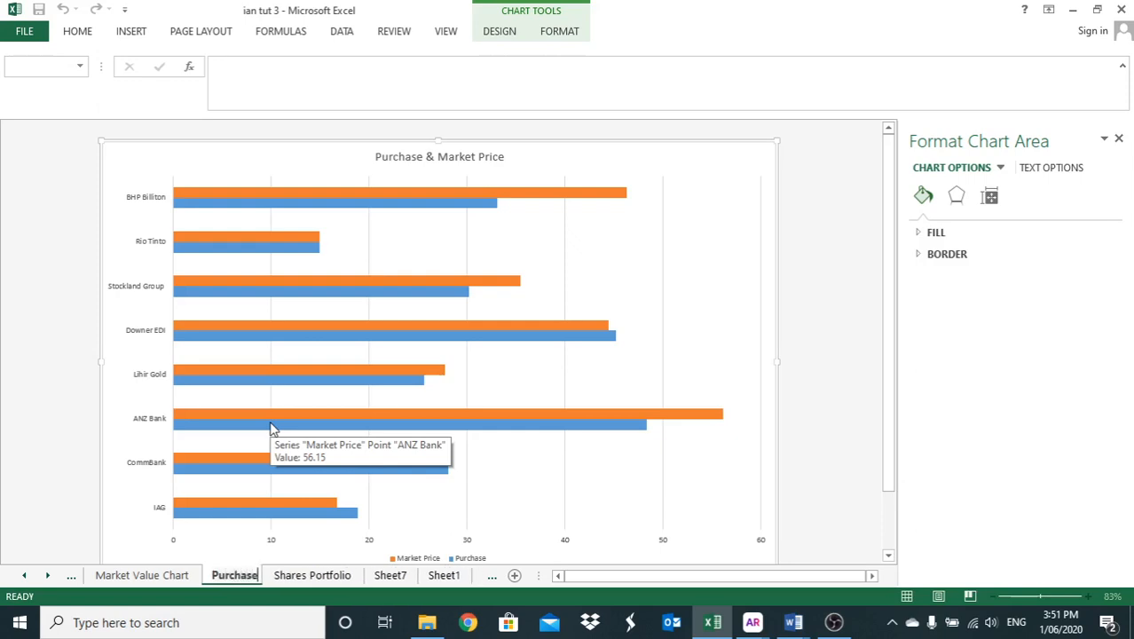
{"action": "type", "text": " & Mar"}
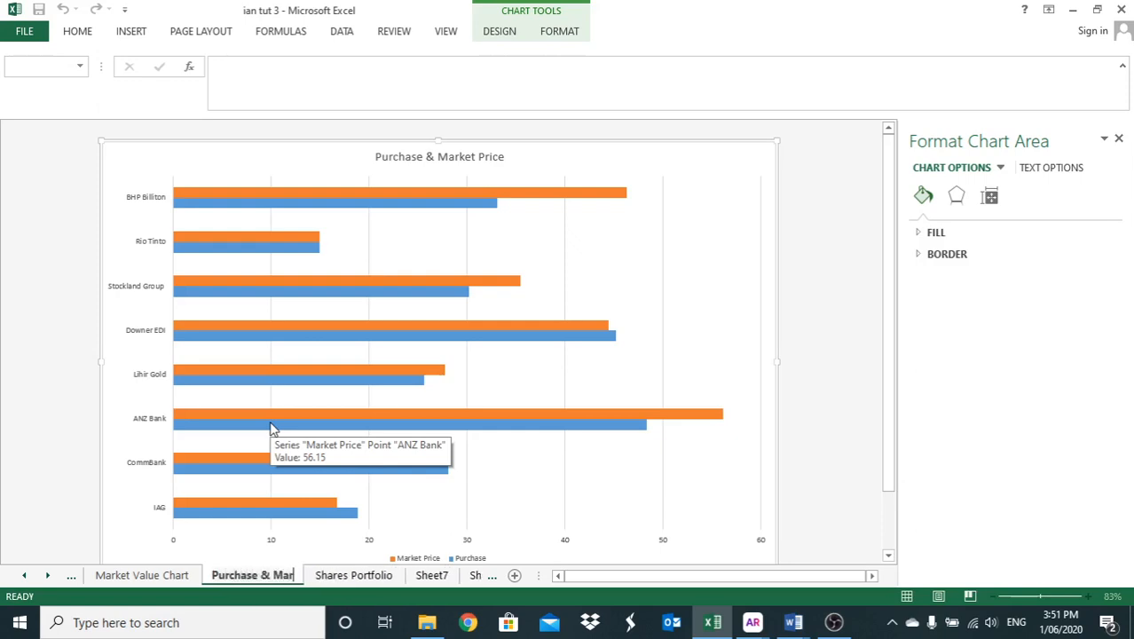
{"action": "type", "text": "ket P"}
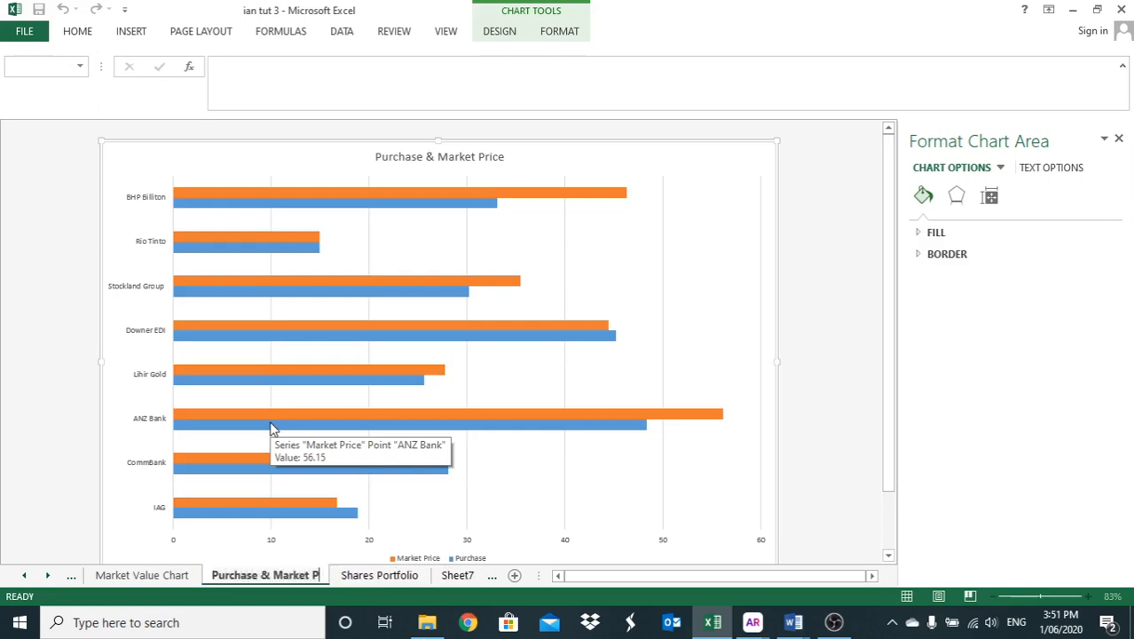
{"action": "type", "text": "rice Chart"}
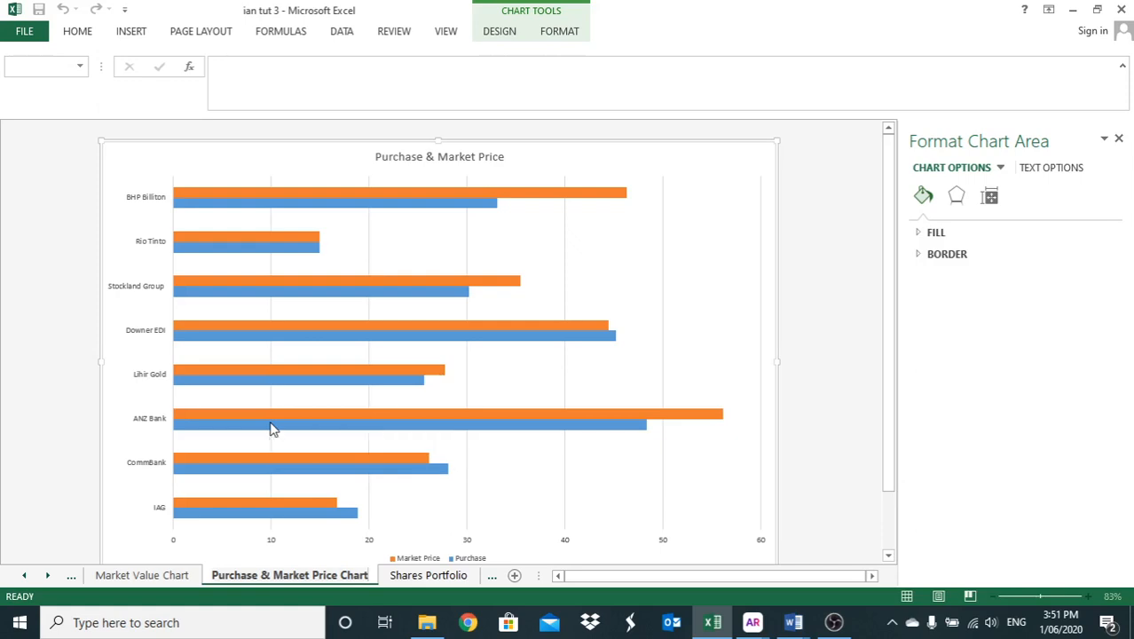
- Rotate the company name labels on the vertical axis of the bar chart with Angle Counterclockwise
{"action": "left_click", "coordinate": [153, 384]}
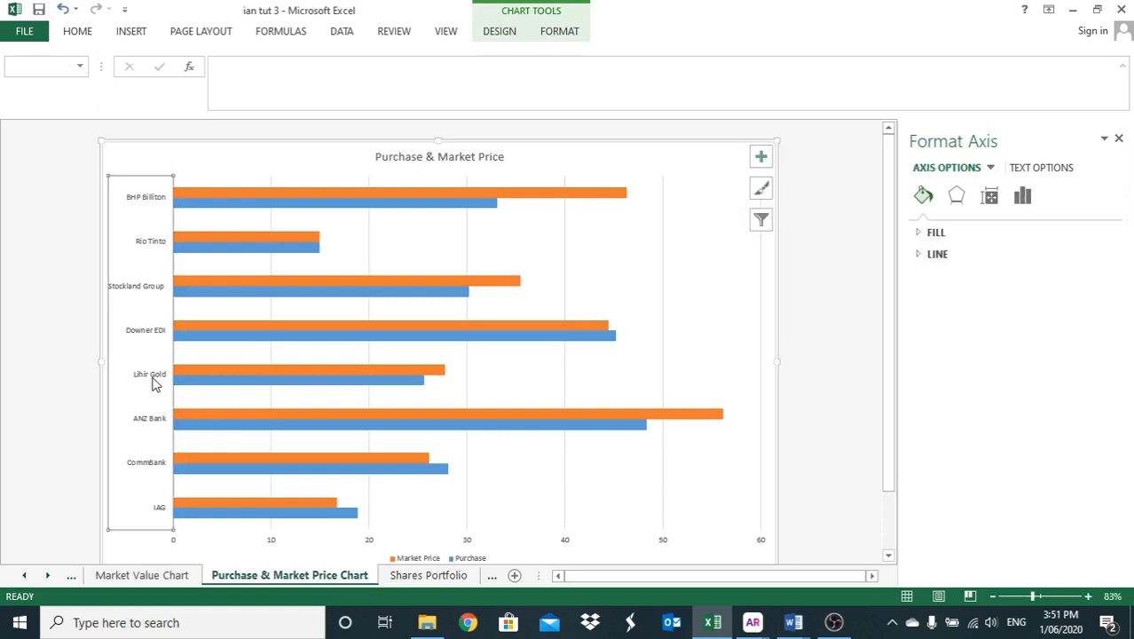
{"action": "left_click", "coordinate": [75, 33]}
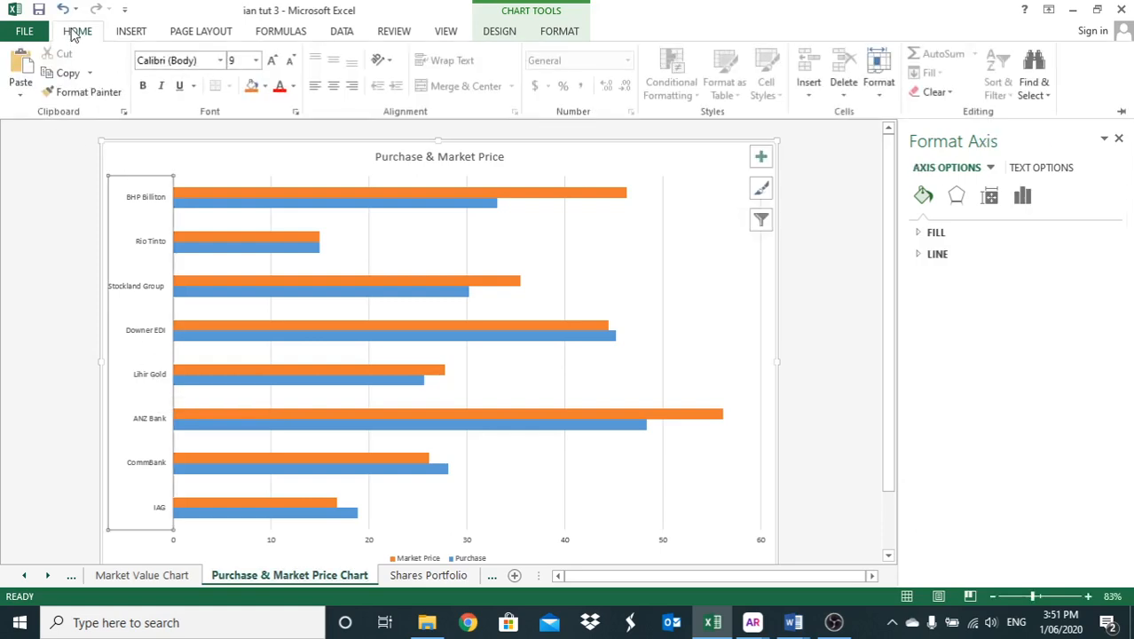
{"action": "left_click", "coordinate": [385, 68]}
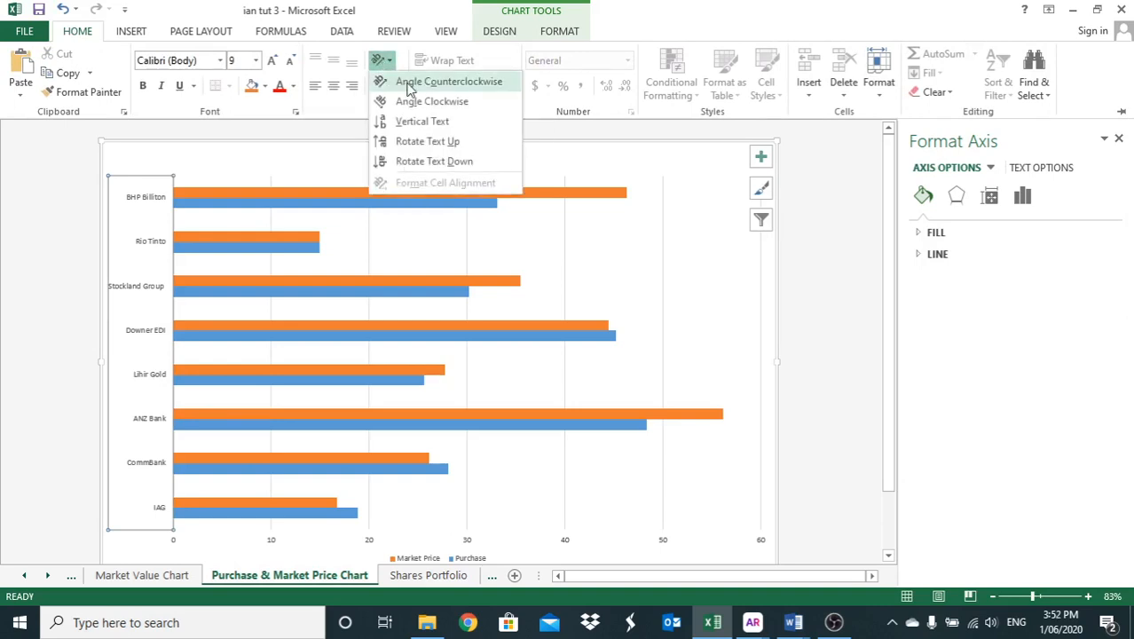
{"action": "left_click", "coordinate": [410, 82]}
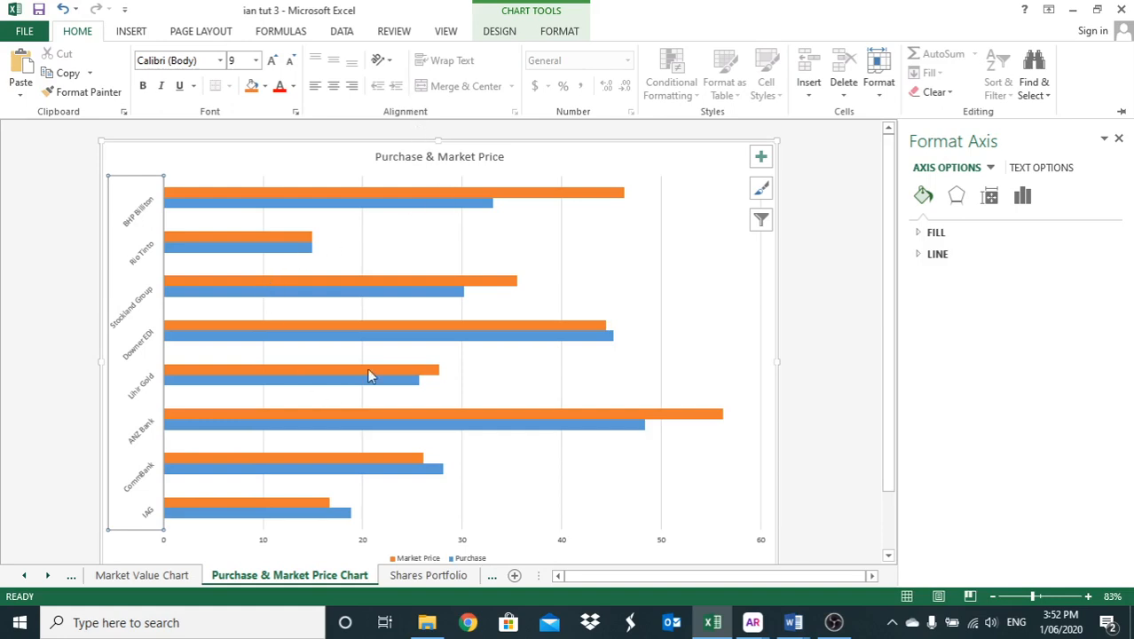
- Move the chart legend from below the bars into the empty plot area beyond the Stockland Group bars, near the 50 to 60 gridlines
{"action": "left_click", "coordinate": [409, 558]}
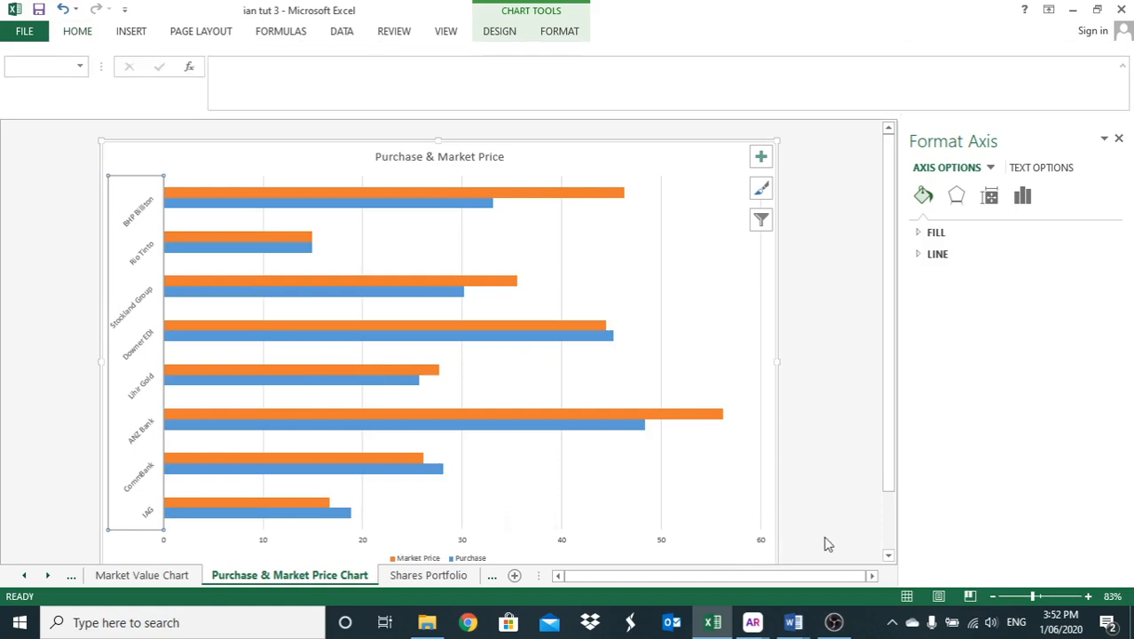
{"action": "left_click", "coordinate": [888, 554]}
{"action": "left_click", "coordinate": [888, 555]}
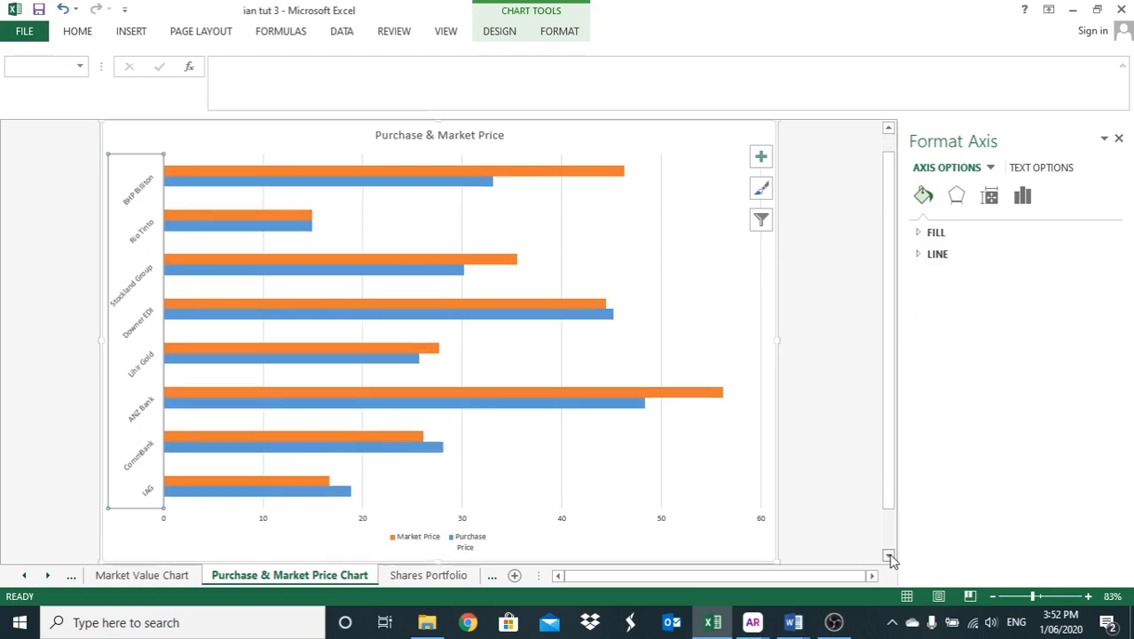
{"action": "left_click", "coordinate": [470, 545]}
{"action": "left_click", "coordinate": [463, 543]}
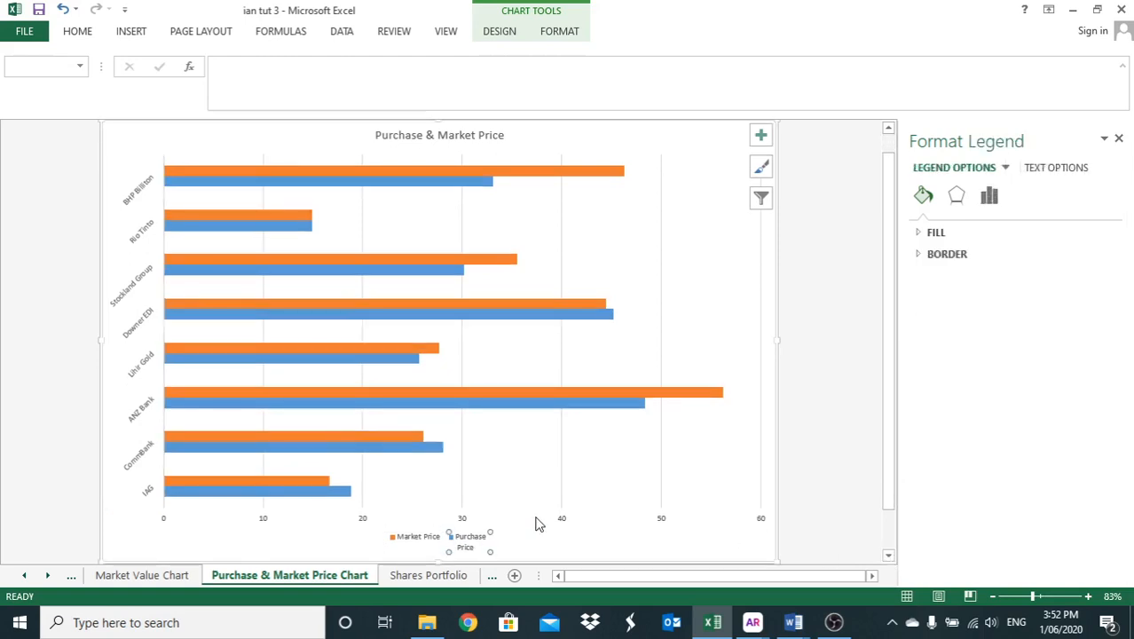
{"action": "left_click_drag", "start_coordinate": [430, 552], "coordinate": [747, 264]}
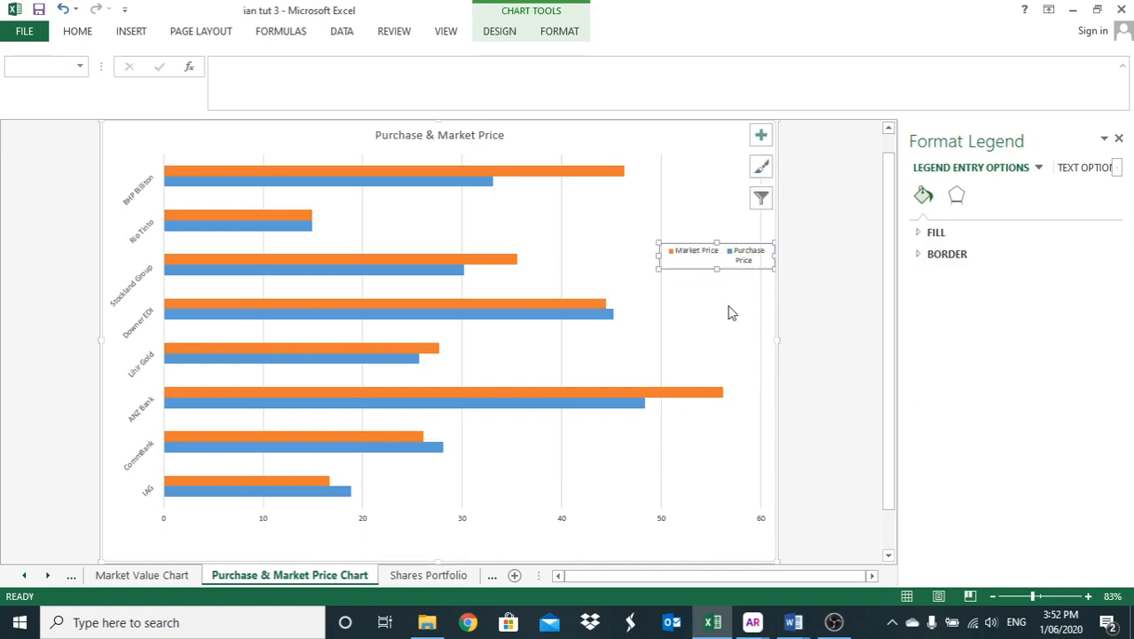
{"action": "left_click", "coordinate": [726, 314]}
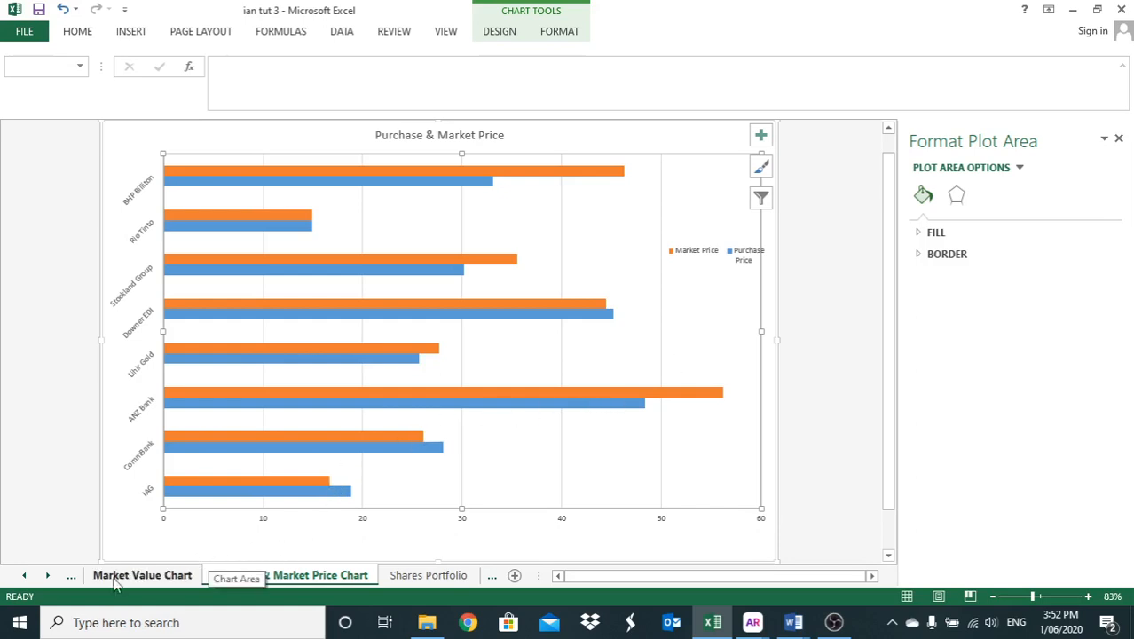
- Create a column chart on a new chart sheet from Company Name and Profit / Loss (B1:B9, I1:I9) in Shares Portfolio
{"action": "left_click", "coordinate": [49, 577]}
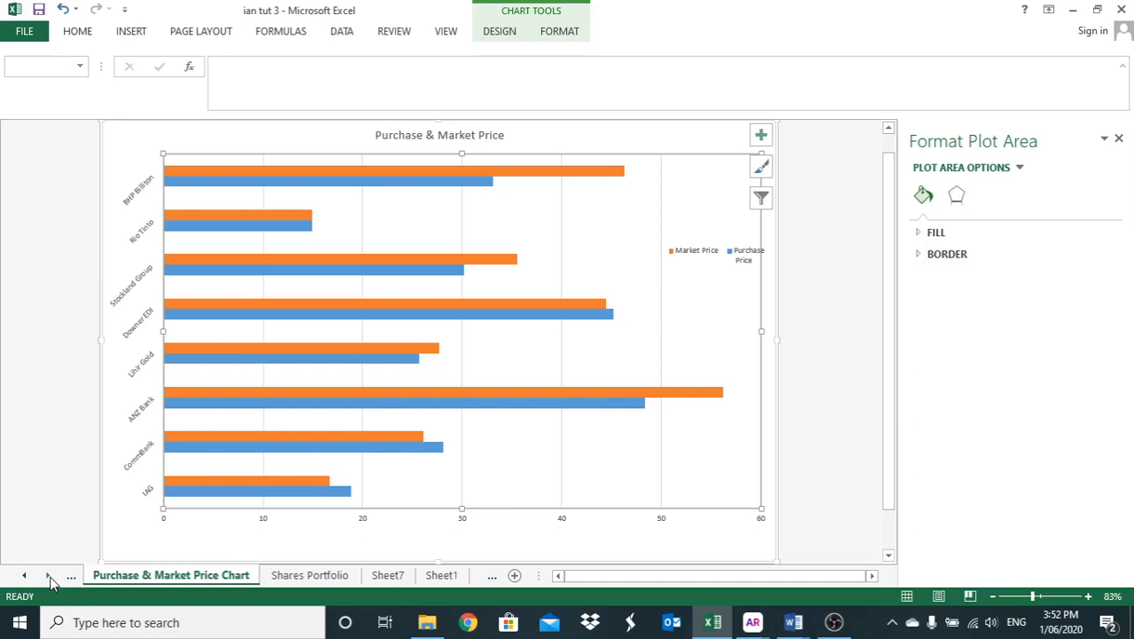
{"action": "left_click", "coordinate": [319, 575]}
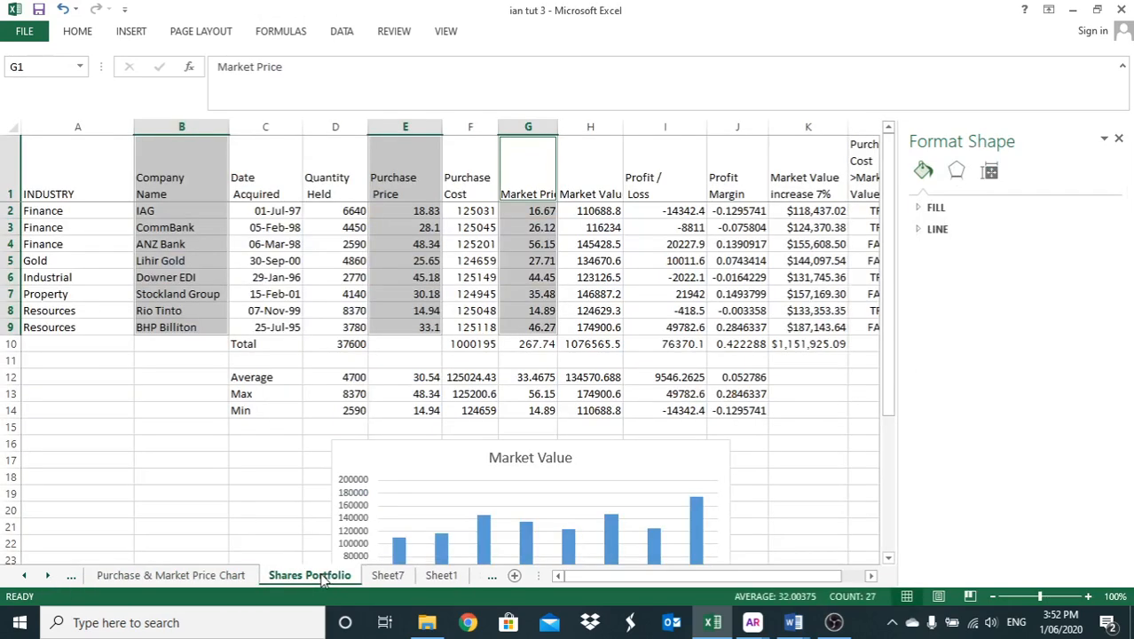
{"action": "left_click", "coordinate": [189, 190]}
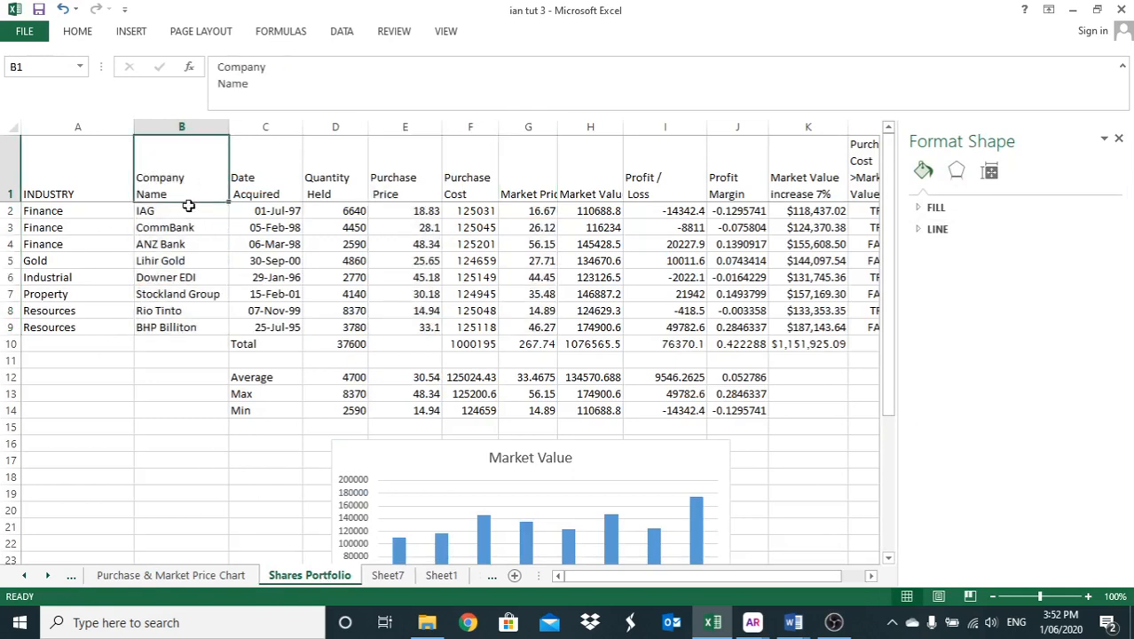
{"action": "left_click_drag", "start_coordinate": [188, 206], "coordinate": [182, 325]}
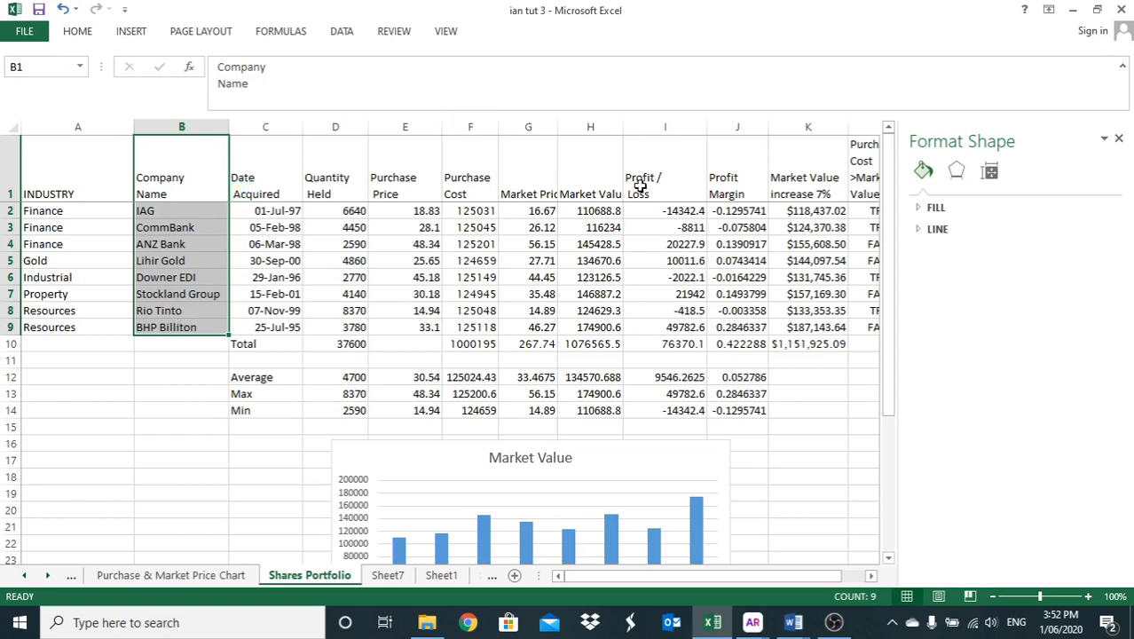
{"action": "left_click_drag", "start_coordinate": [639, 186], "coordinate": [651, 324]}
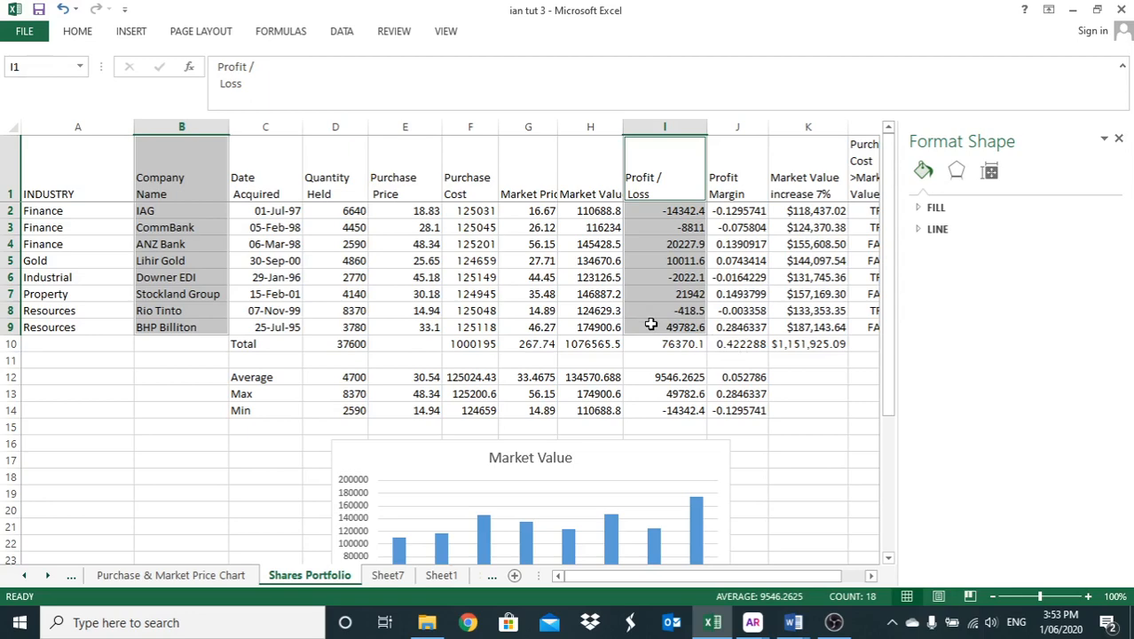
{"action": "key", "text": "F11"}
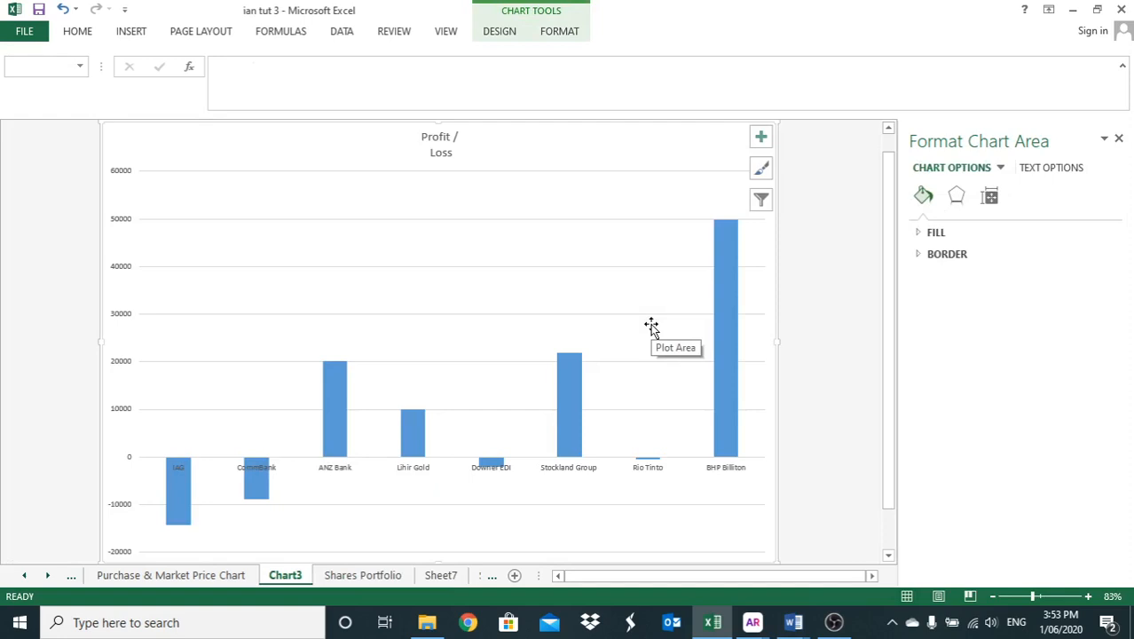
- Rename the Chart3 sheet as "Profit - Loss"
{"action": "right_click", "coordinate": [288, 574]}
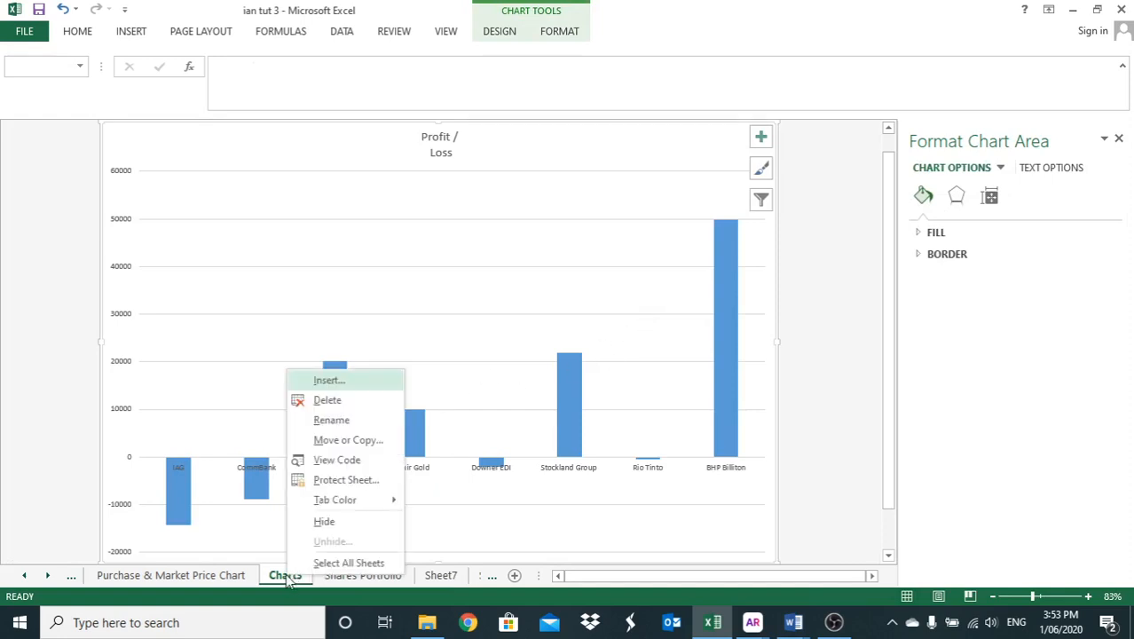
{"action": "left_click", "coordinate": [328, 419]}
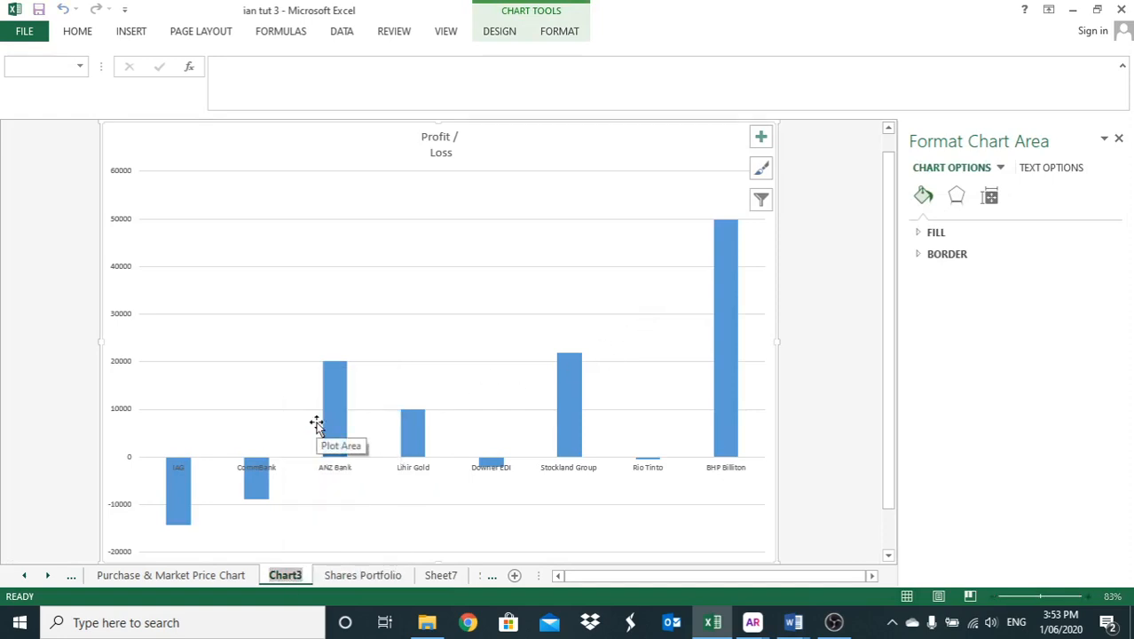
{"action": "key", "text": "BackSpace"}
{"action": "type", "text": "Pro"}
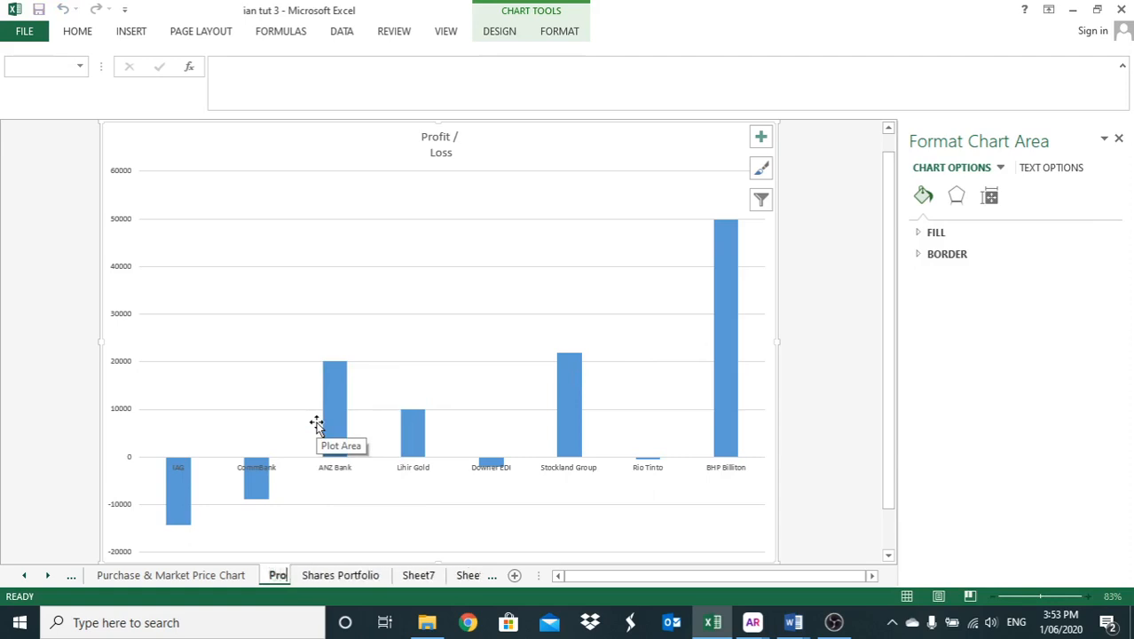
{"action": "type", "text": "fit - "}
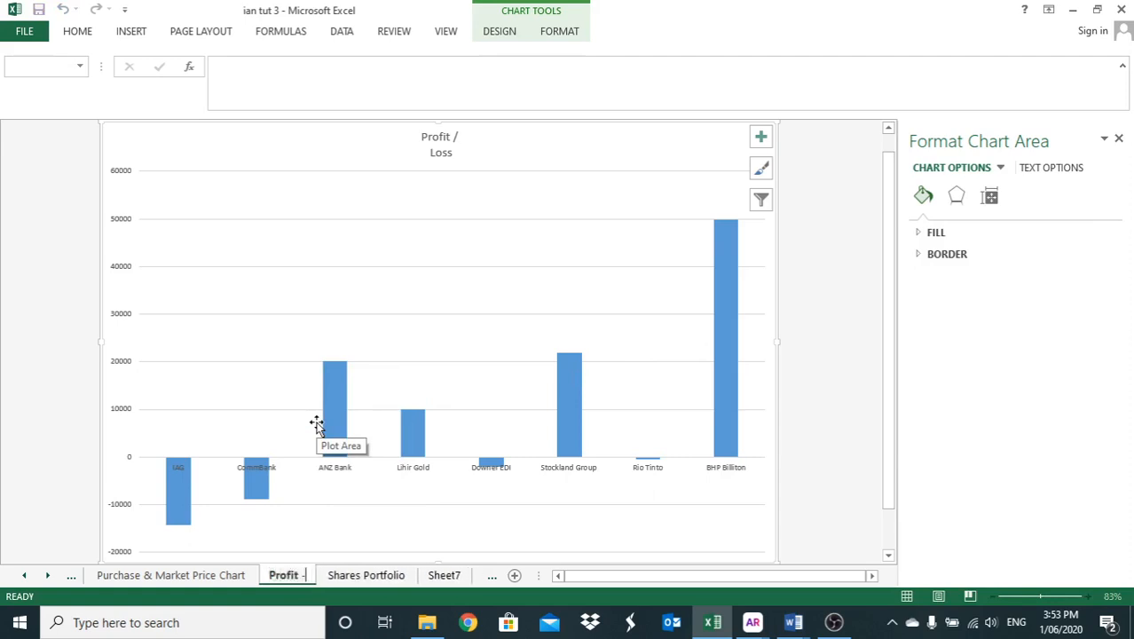
{"action": "type", "text": "Loss"}
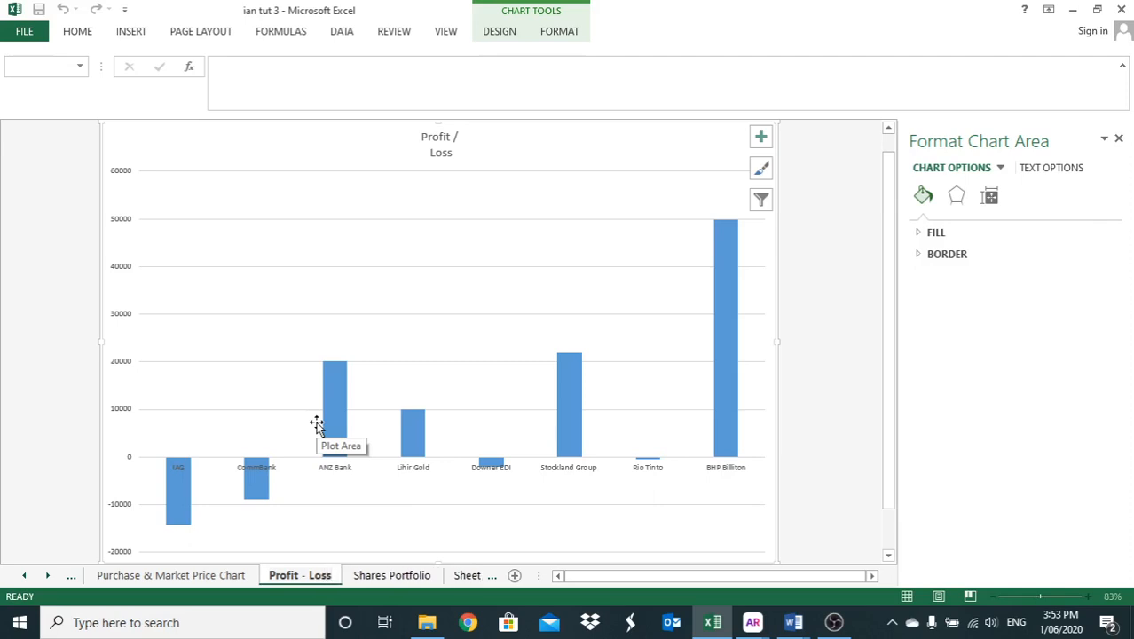
- Change the Profit / Loss column chart to a basic Line chart
{"action": "left_click", "coordinate": [495, 30]}
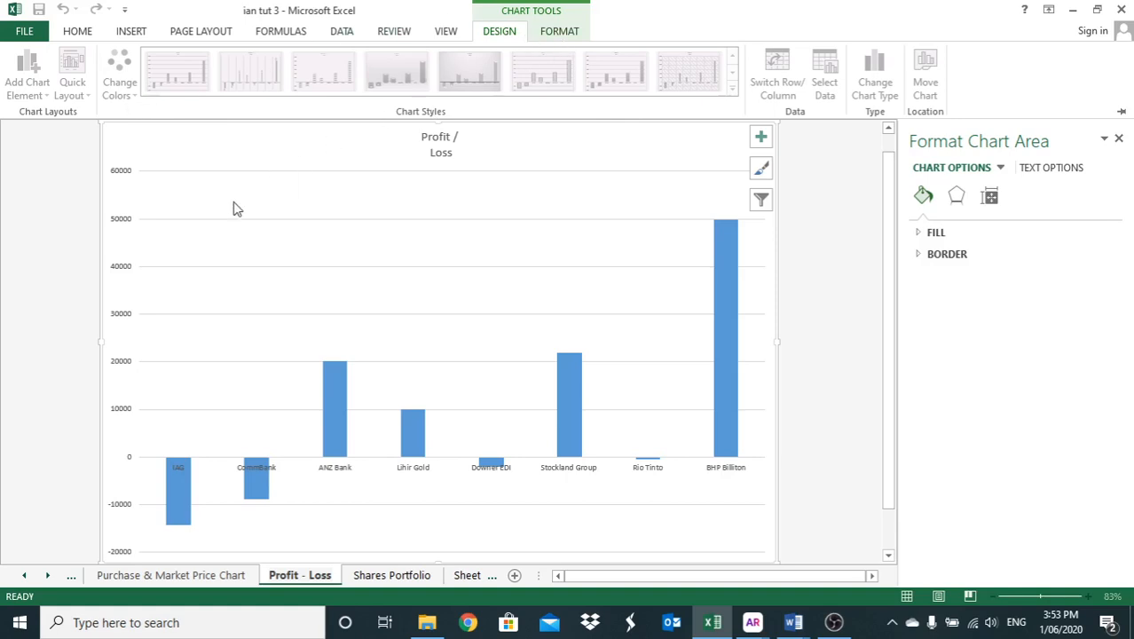
{"action": "key", "text": "ctrl+F1"}
{"action": "left_click", "coordinate": [359, 299]}
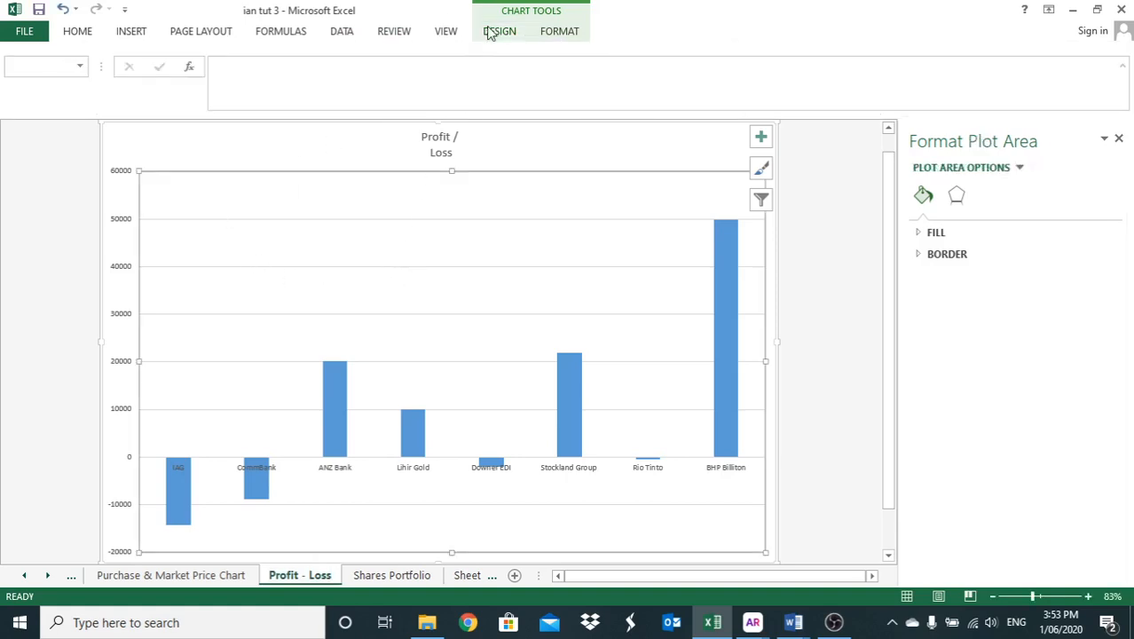
{"action": "left_click", "coordinate": [573, 36]}
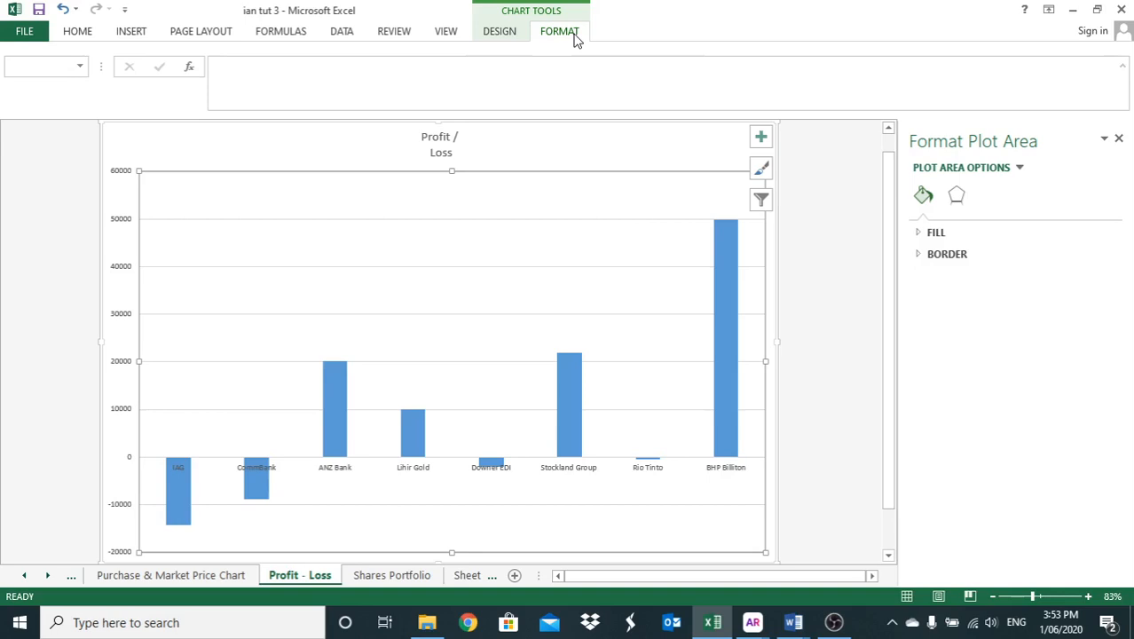
{"action": "left_click", "coordinate": [520, 37]}
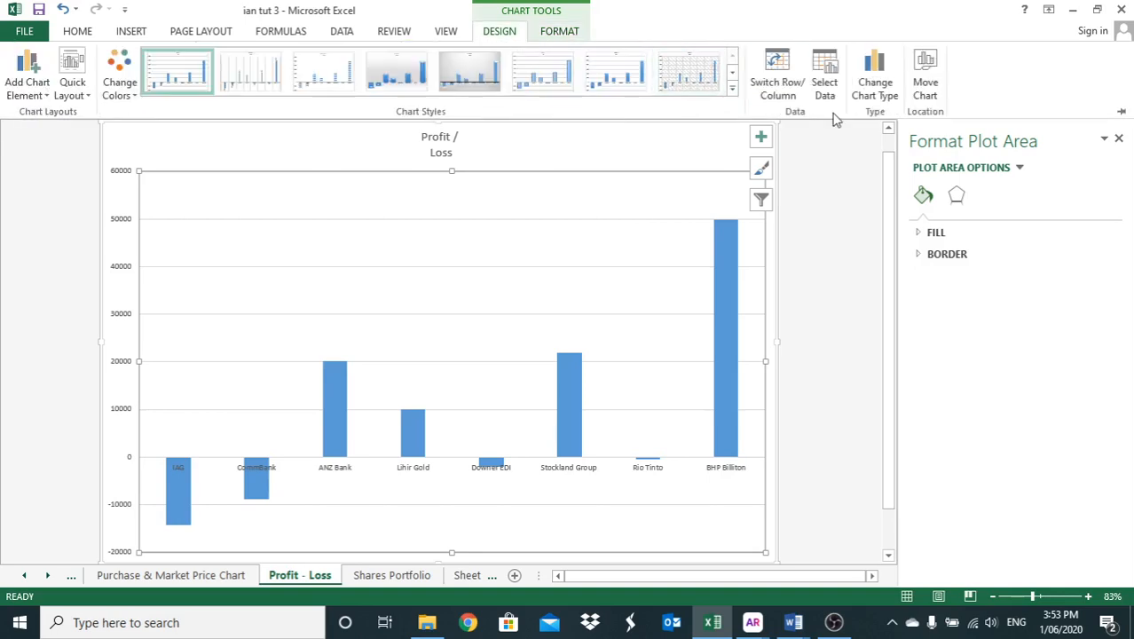
{"action": "left_click", "coordinate": [865, 84]}
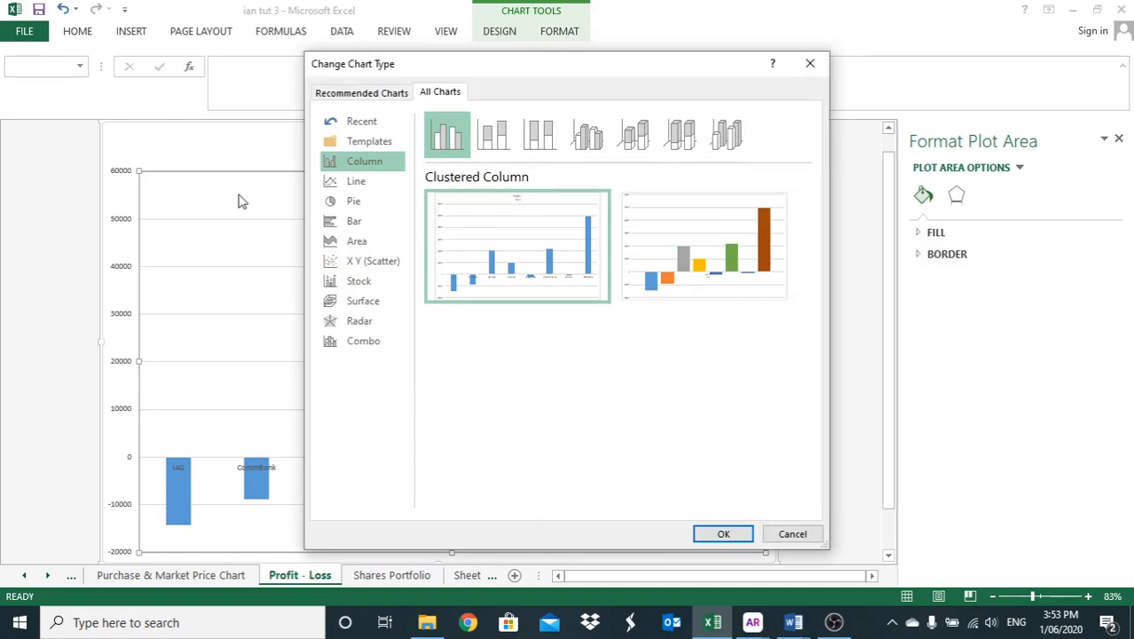
{"action": "left_click", "coordinate": [369, 188]}
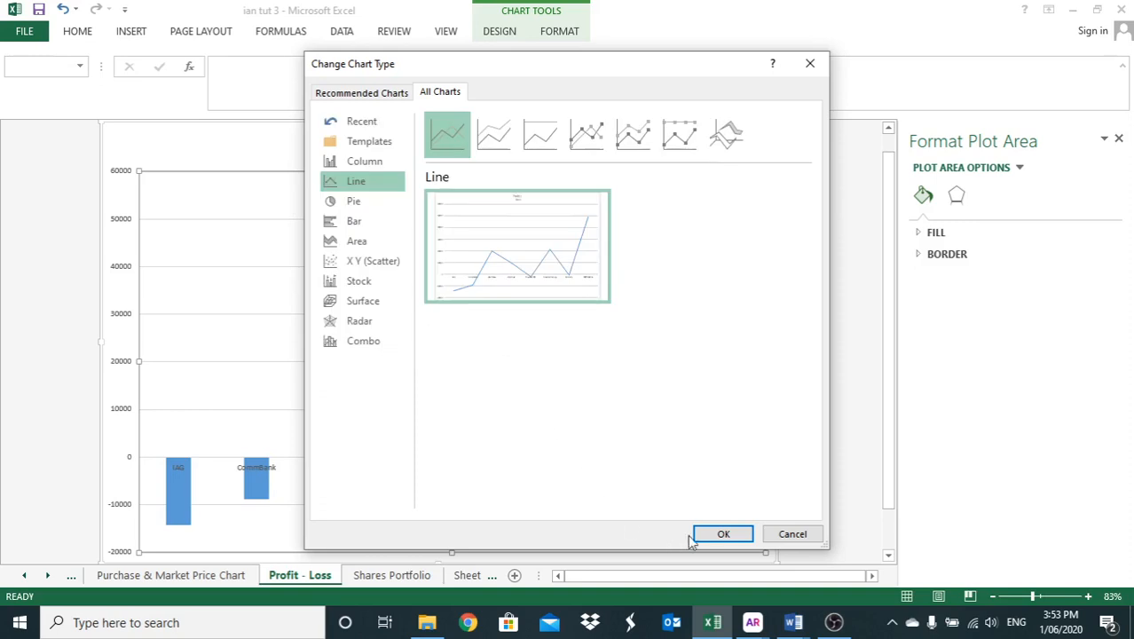
{"action": "left_click", "coordinate": [723, 535]}
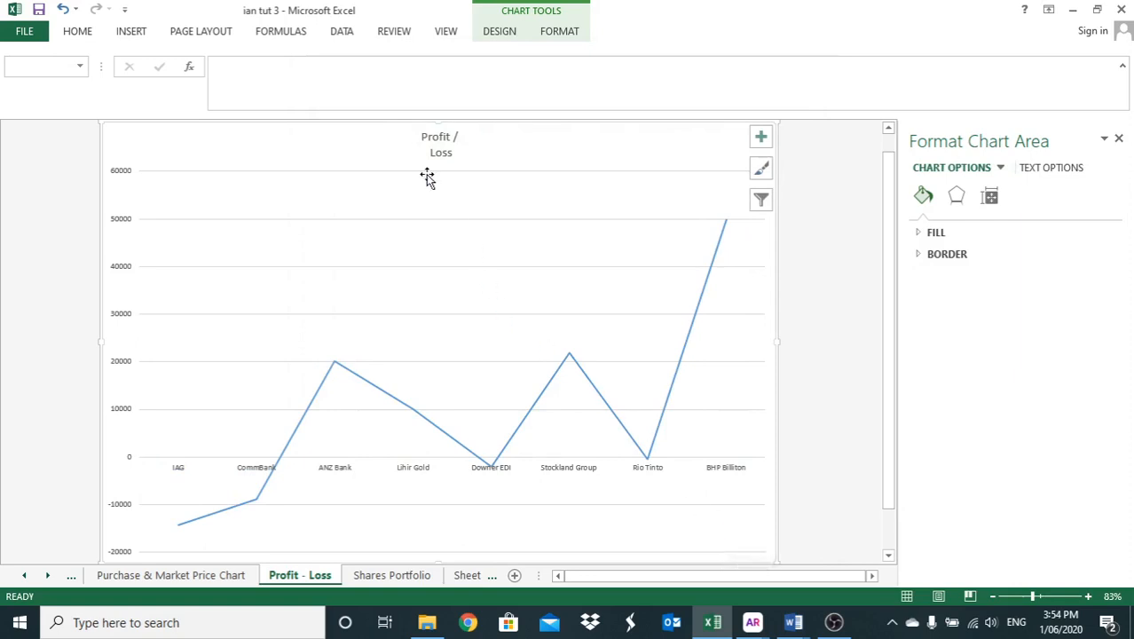
- Make the company name labels on the line chart's horizontal axis bold and close the Format Axis options
{"action": "scroll", "coordinate": [433, 197], "scroll_direction": "up", "scroll_amount": 1}
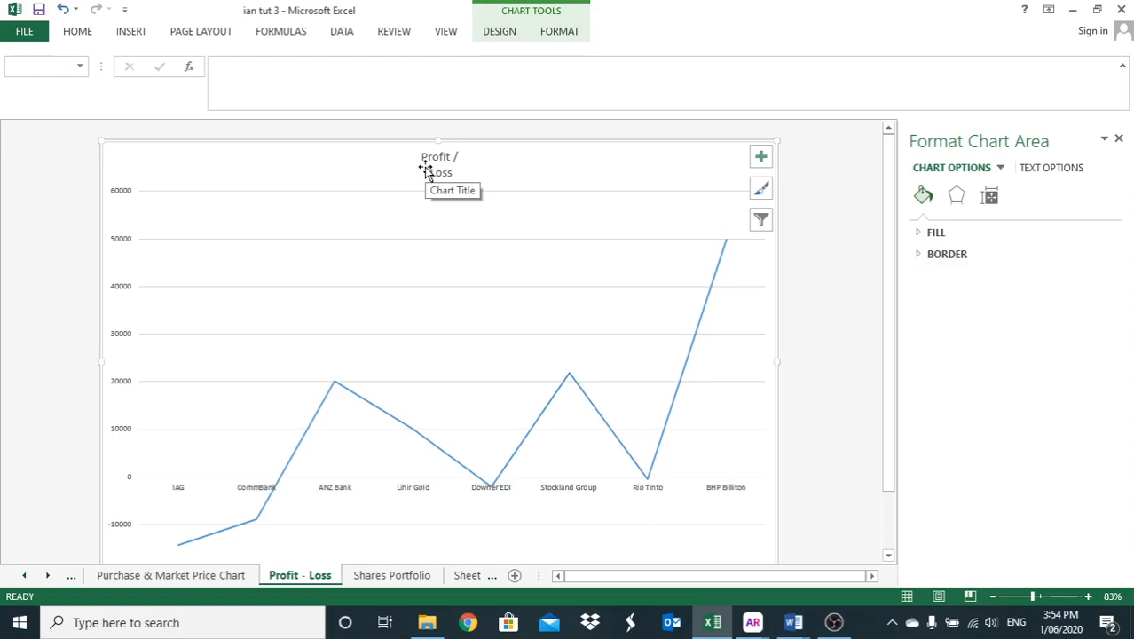
{"action": "scroll", "coordinate": [319, 484], "scroll_direction": "down", "scroll_amount": 3}
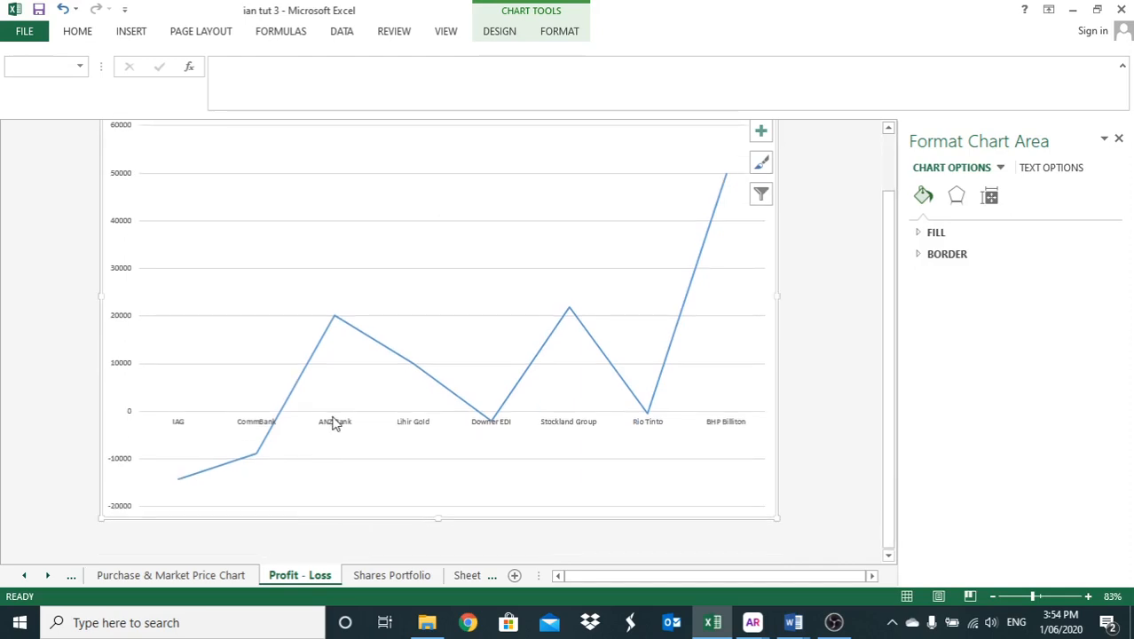
{"action": "left_click", "coordinate": [178, 425]}
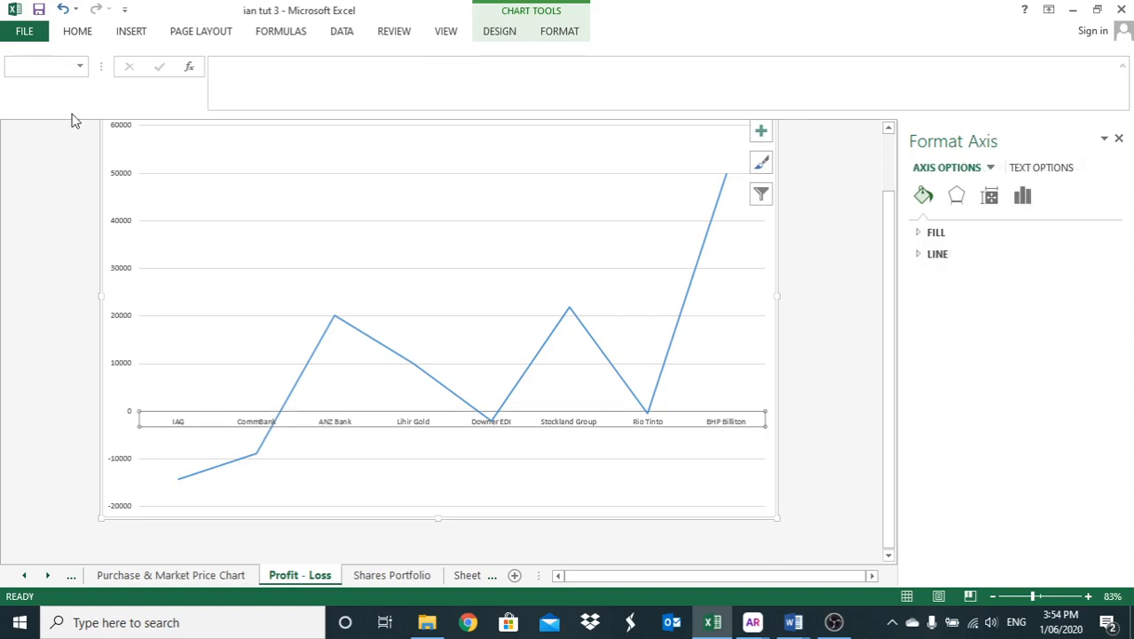
{"action": "left_click", "coordinate": [79, 38]}
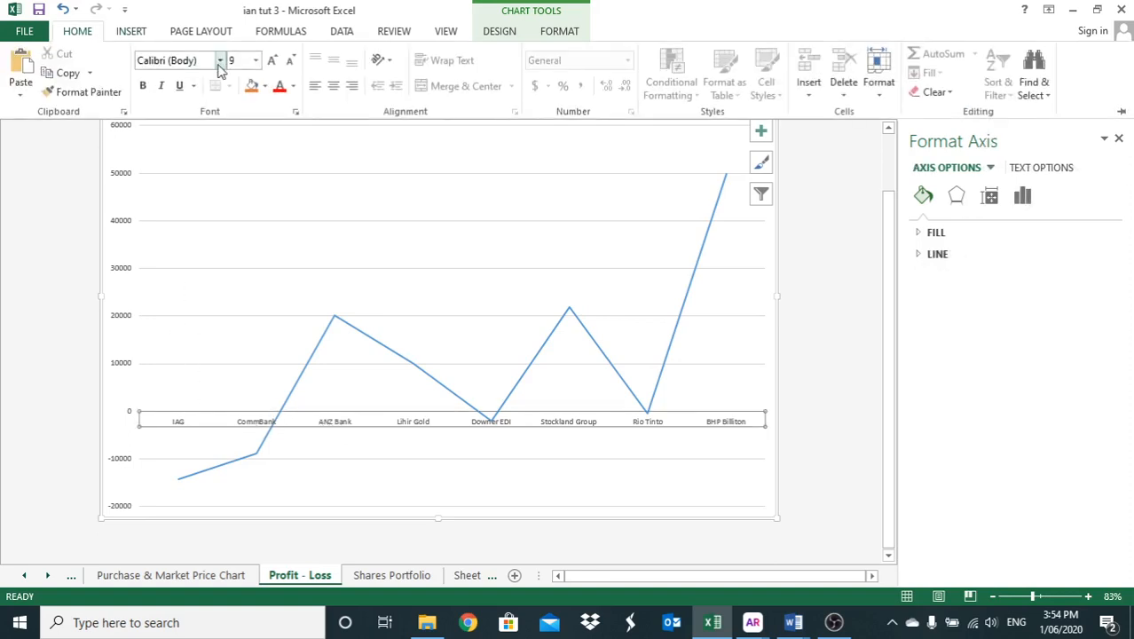
{"action": "left_click", "coordinate": [145, 87]}
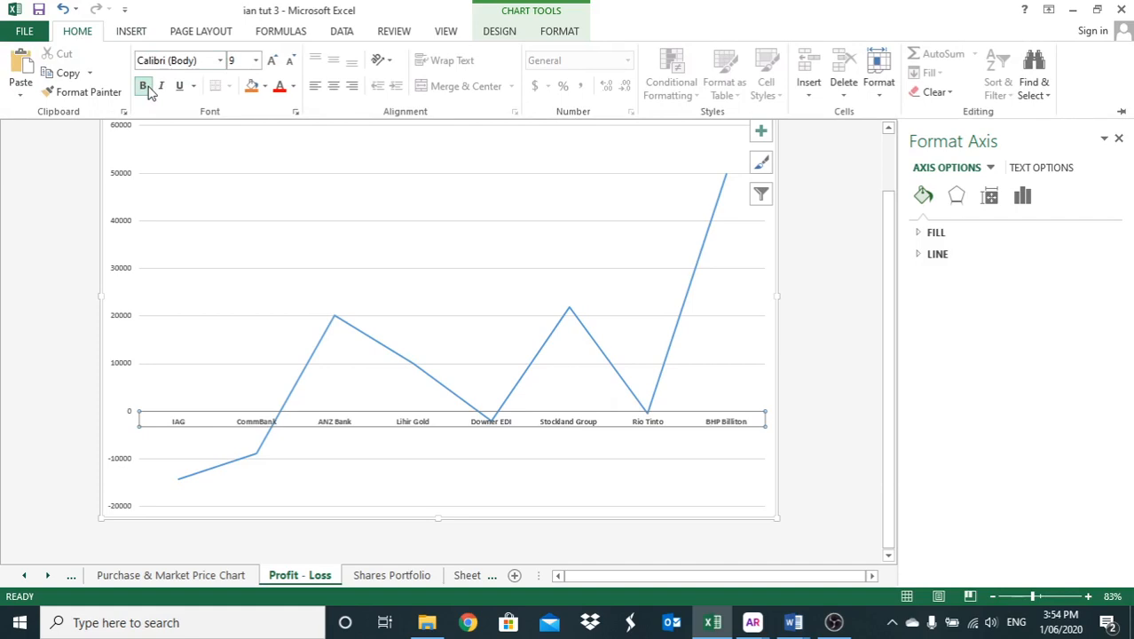
{"action": "left_click", "coordinate": [147, 88]}
{"action": "left_click", "coordinate": [1119, 141]}
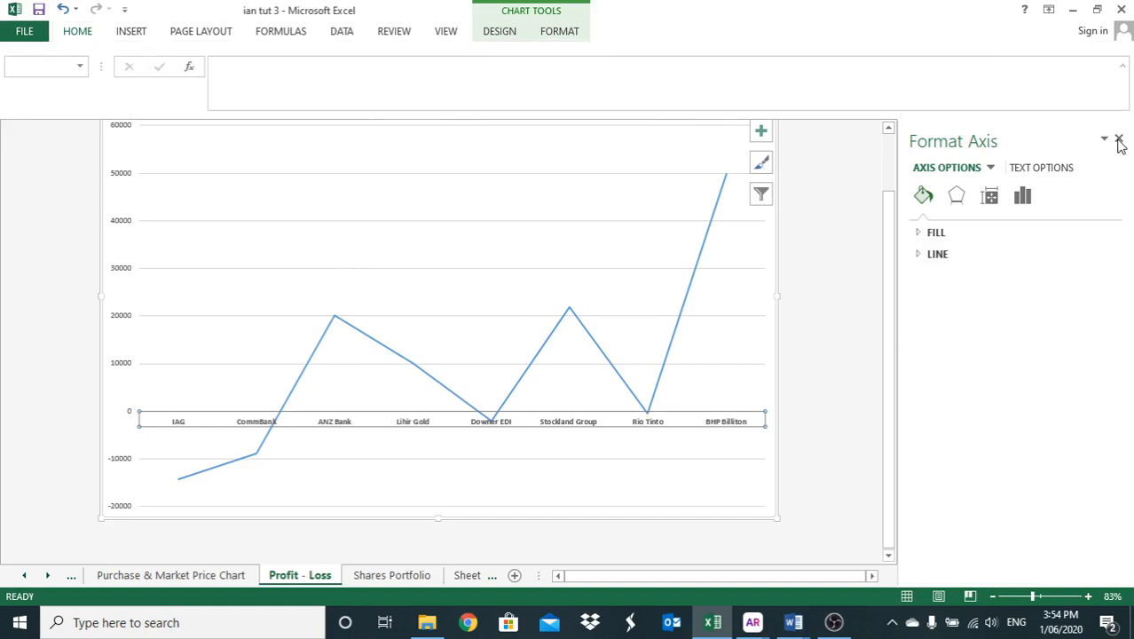